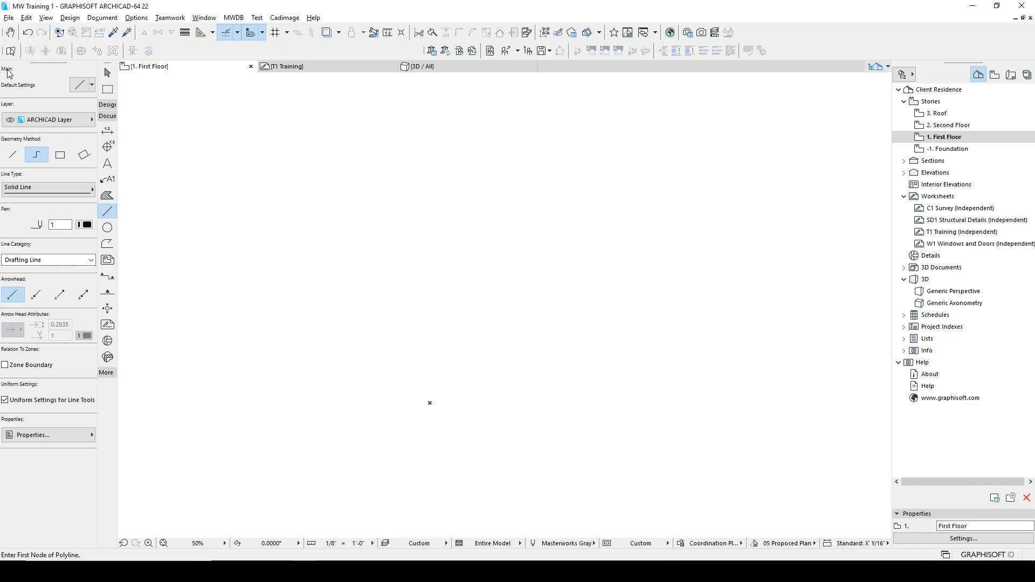
{"action": "left_click", "coordinate": [203, 18]}
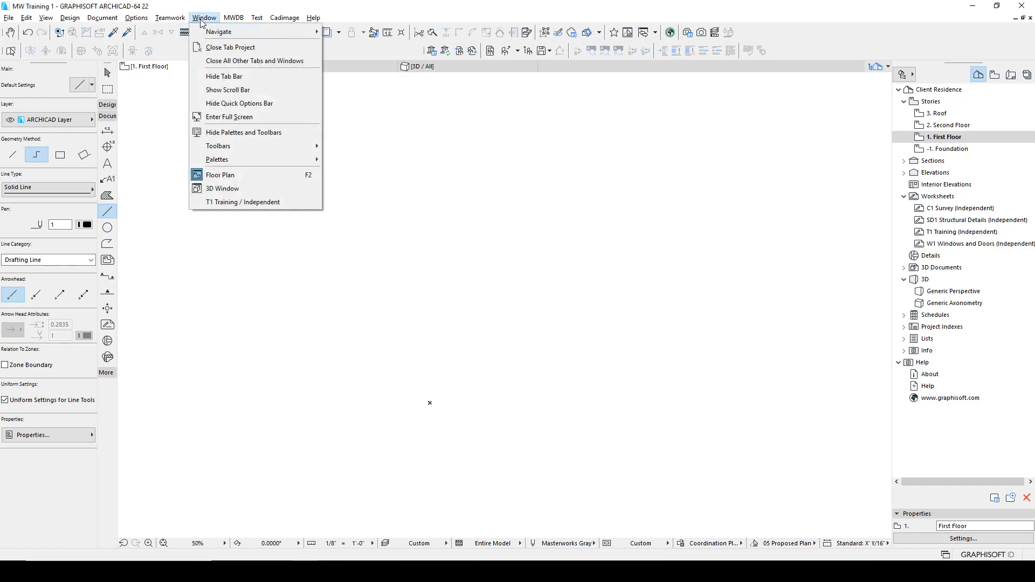
{"action": "mouse_move", "coordinate": [215, 160]}
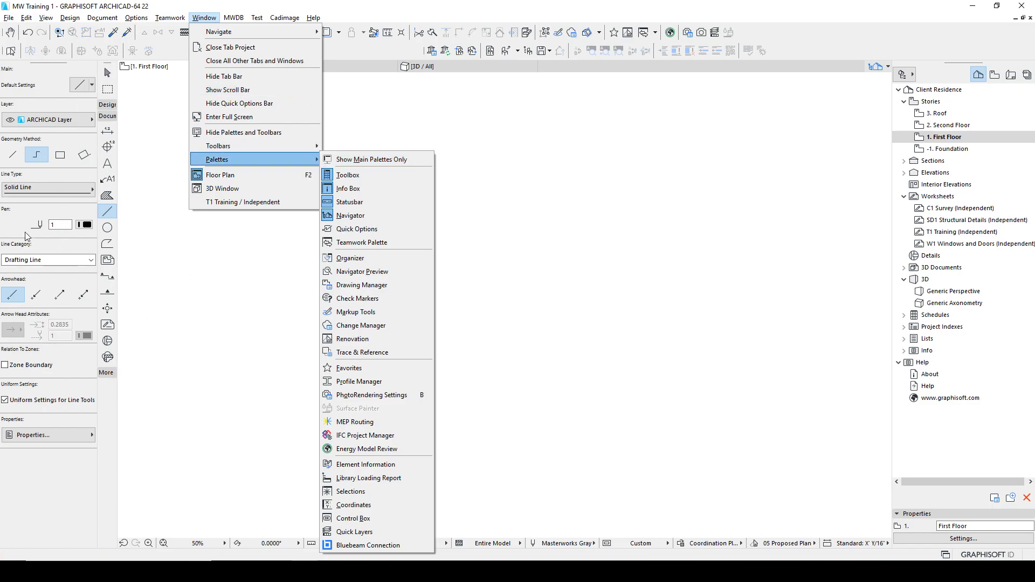
{"action": "left_click", "coordinate": [323, 123]}
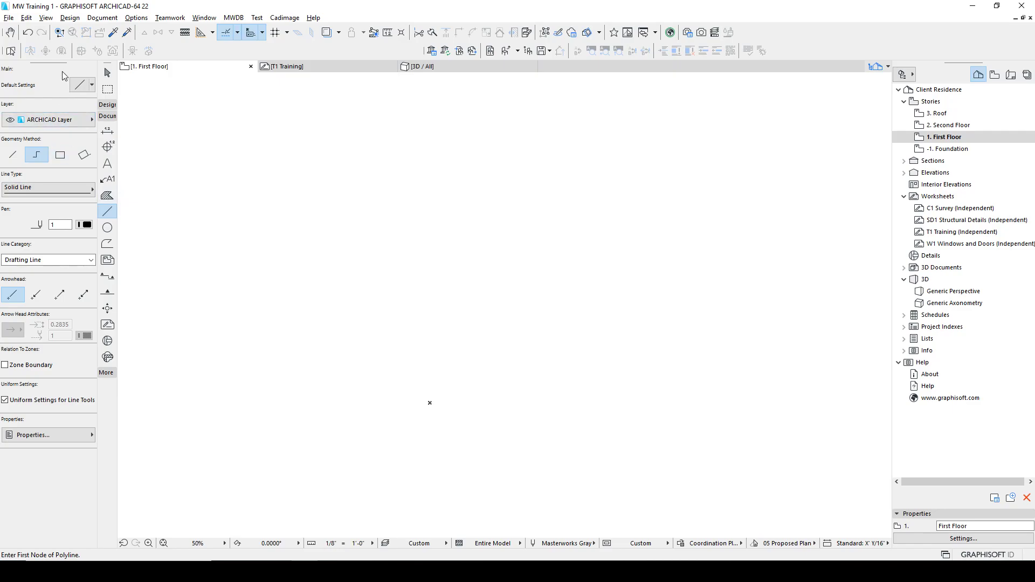
Apply the Cabinet Lines favorite to the Line tool and review the line default settings
{"action": "left_click", "coordinate": [92, 86]}
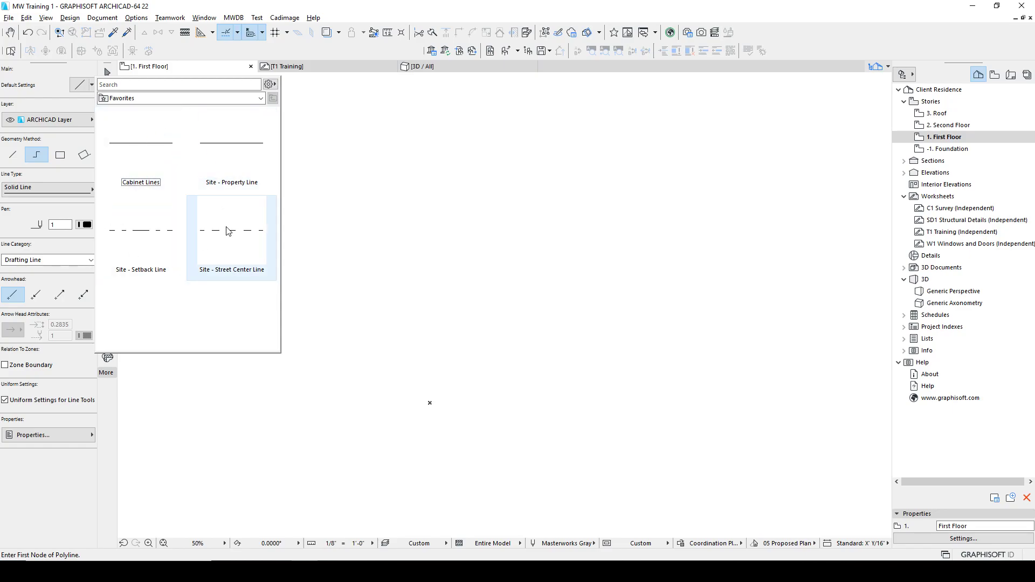
{"action": "double_click", "coordinate": [141, 149]}
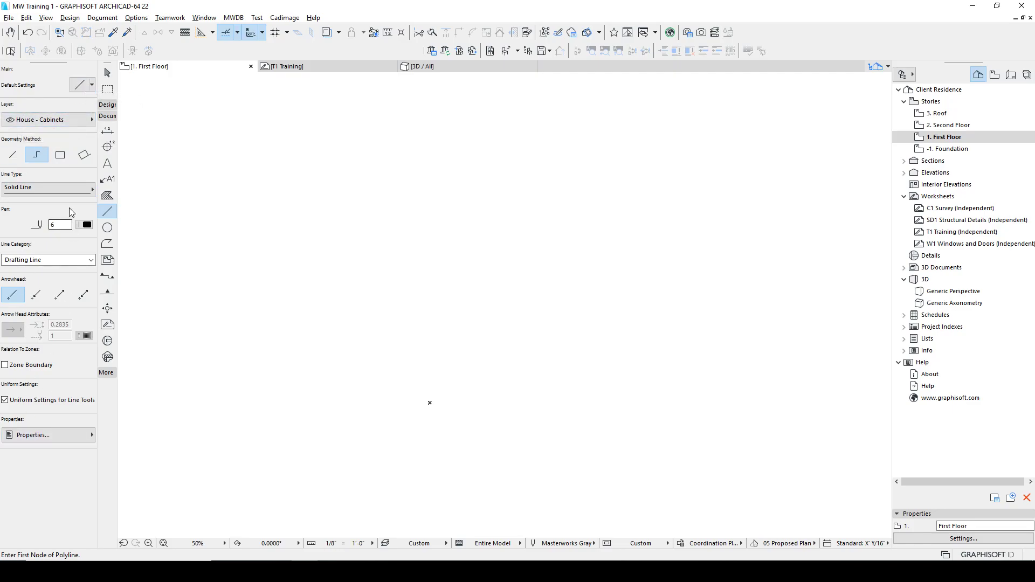
{"action": "left_click", "coordinate": [81, 85]}
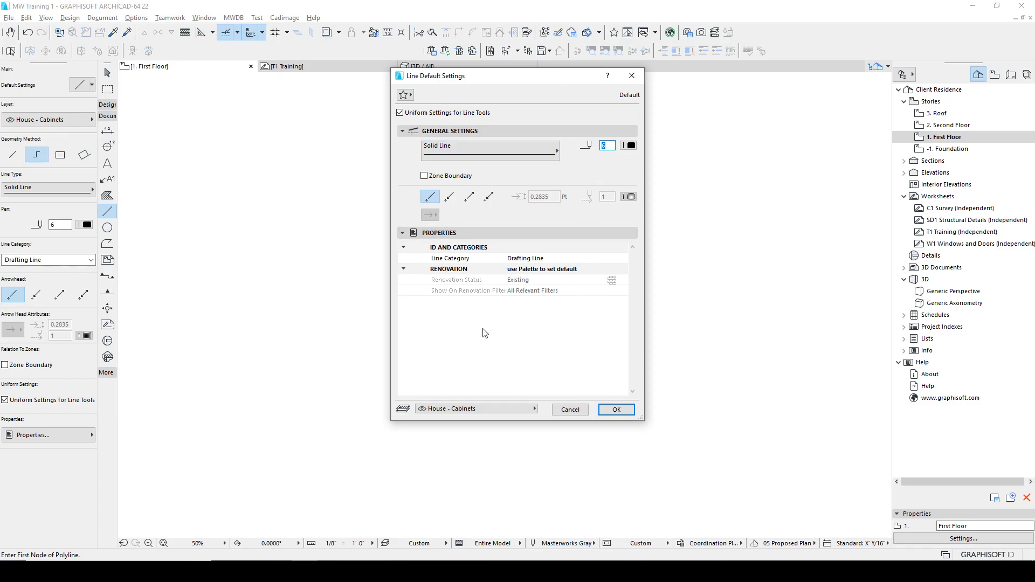
{"action": "left_click", "coordinate": [632, 76]}
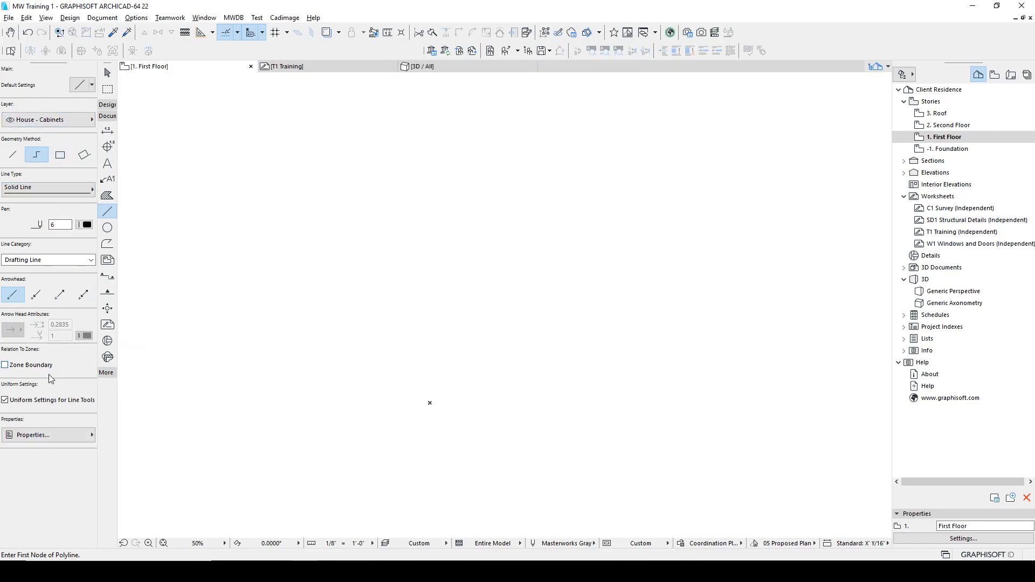
{"action": "left_click", "coordinate": [13, 155]}
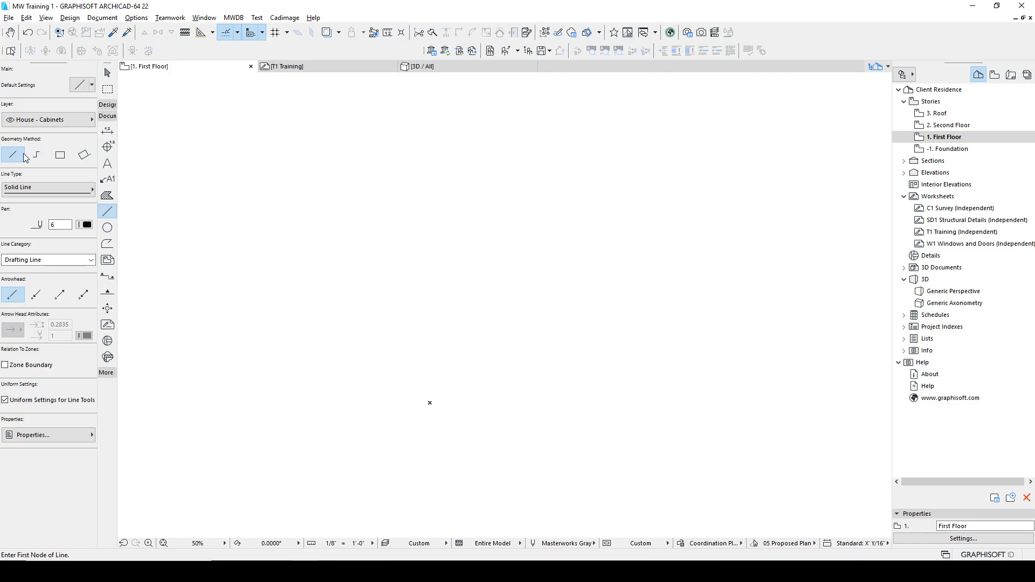
{"action": "left_click", "coordinate": [36, 156]}
{"action": "left_click", "coordinate": [60, 155]}
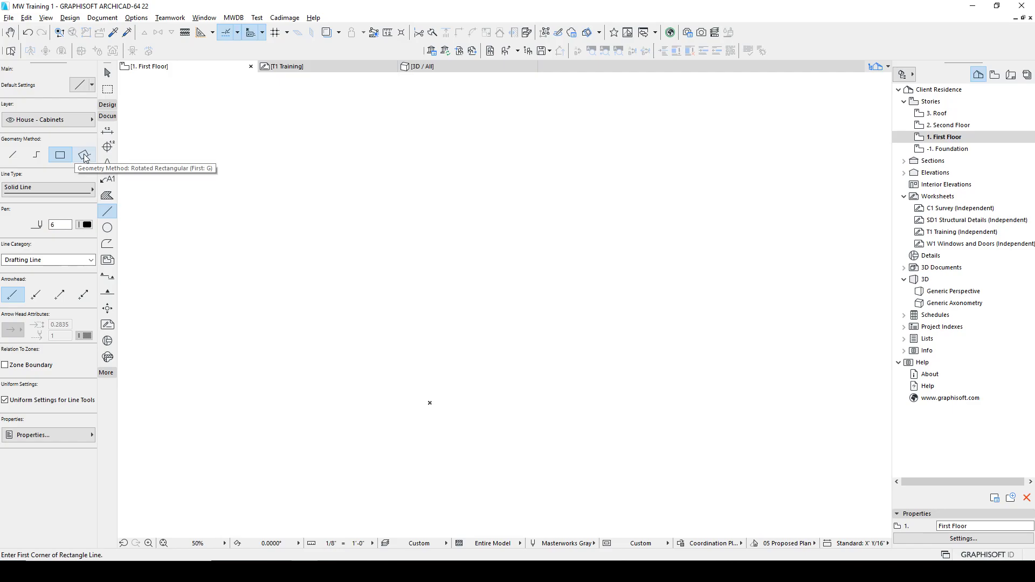
{"action": "left_click", "coordinate": [84, 156]}
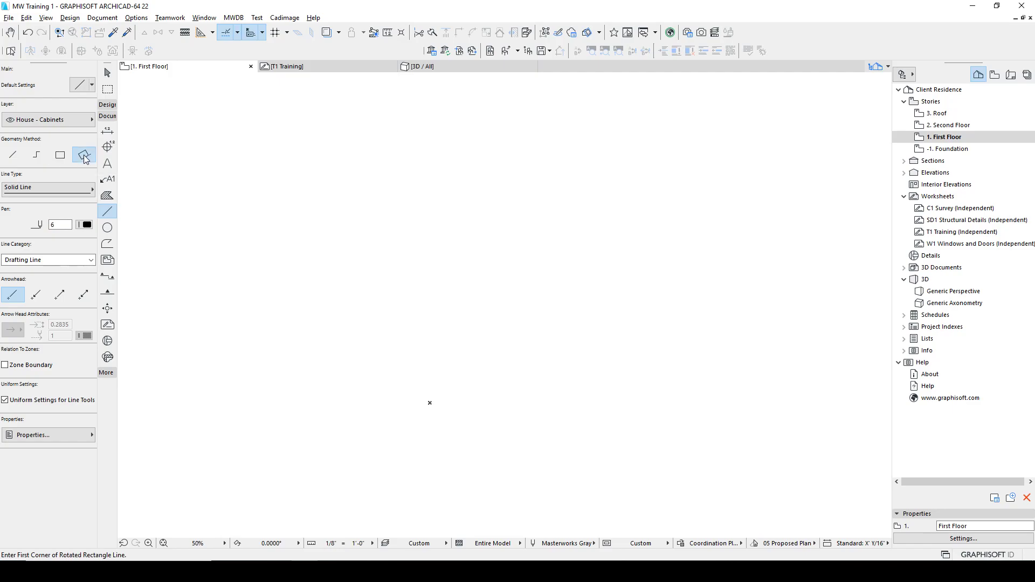
Draw five single line segments end to end in the middle of the floor plan, forming an open shape
{"action": "left_click", "coordinate": [13, 156]}
{"action": "left_click", "coordinate": [398, 341]}
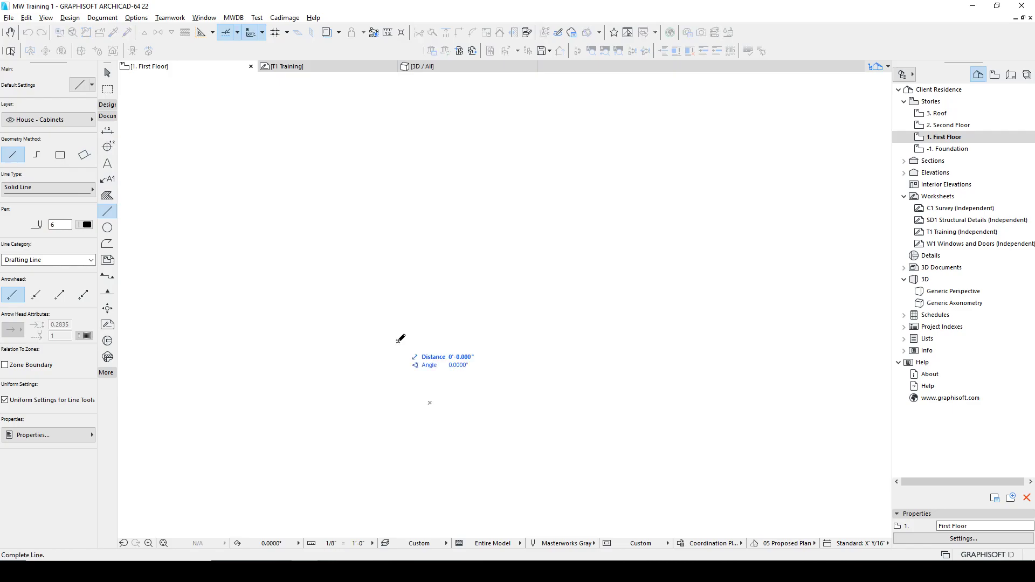
{"action": "left_click", "coordinate": [524, 258]}
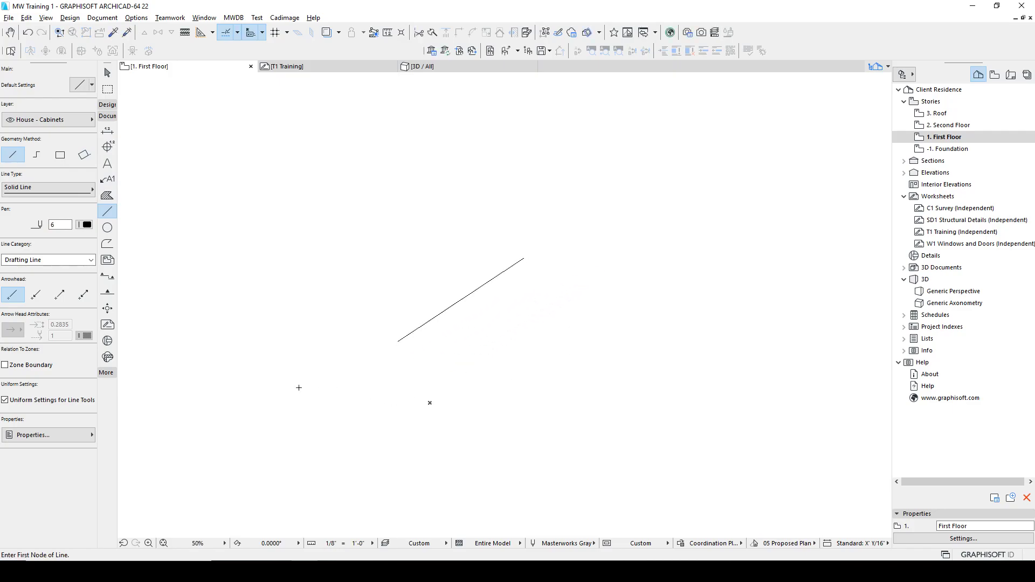
{"action": "left_click", "coordinate": [524, 259]}
{"action": "left_click", "coordinate": [652, 314]}
{"action": "left_click", "coordinate": [652, 314]}
{"action": "left_click", "coordinate": [636, 384]}
{"action": "left_click", "coordinate": [636, 384]}
{"action": "left_click", "coordinate": [539, 372]}
{"action": "left_click", "coordinate": [538, 372]}
{"action": "left_click", "coordinate": [509, 356]}
Draw a four-segment zigzag polyline above the connected single lines
{"action": "left_click", "coordinate": [37, 154]}
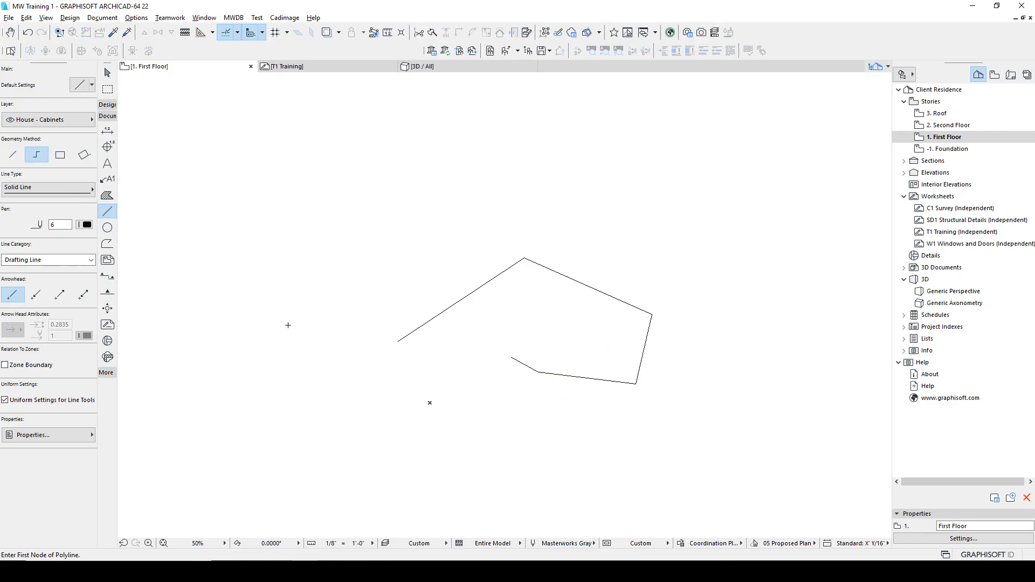
{"action": "left_click", "coordinate": [321, 285]}
{"action": "left_click", "coordinate": [389, 182]}
{"action": "left_click", "coordinate": [614, 235]}
{"action": "left_click", "coordinate": [633, 174]}
{"action": "left_click", "coordinate": [747, 246]}
{"action": "left_click", "coordinate": [748, 246]}
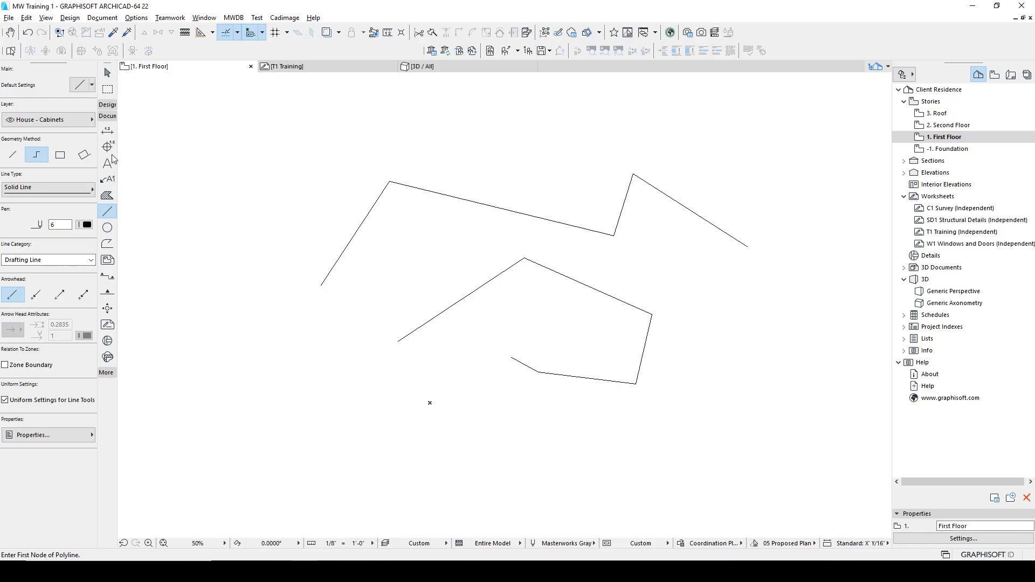
Draw a 20' by 12' rectangle with the Line tool, to the left of the other linework
{"action": "left_click", "coordinate": [60, 154]}
{"action": "left_click", "coordinate": [199, 340]}
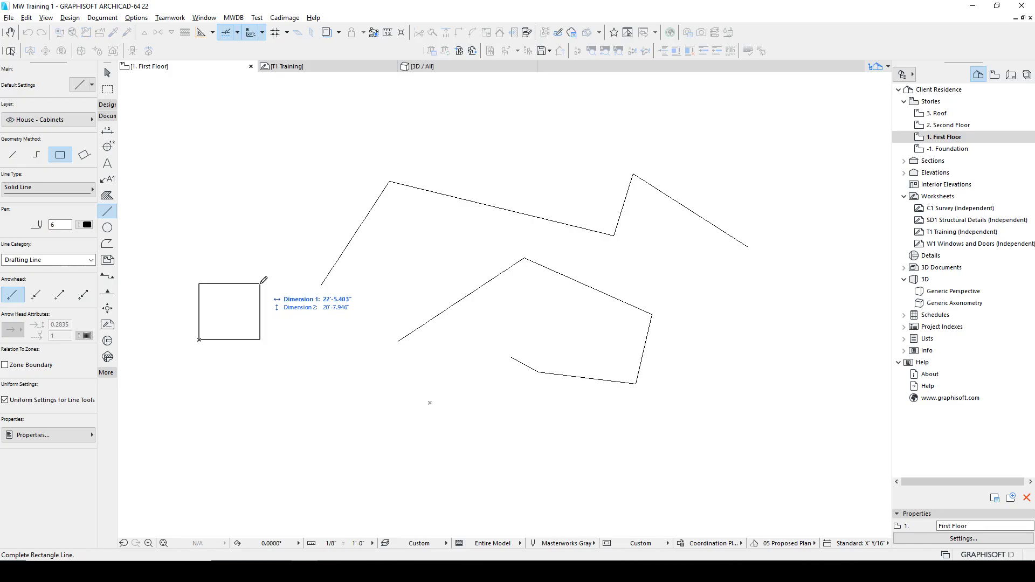
{"action": "type", "text": "20"}
{"action": "key", "text": "Tab"}
{"action": "type", "text": "12"}
{"action": "key", "text": "Return"}
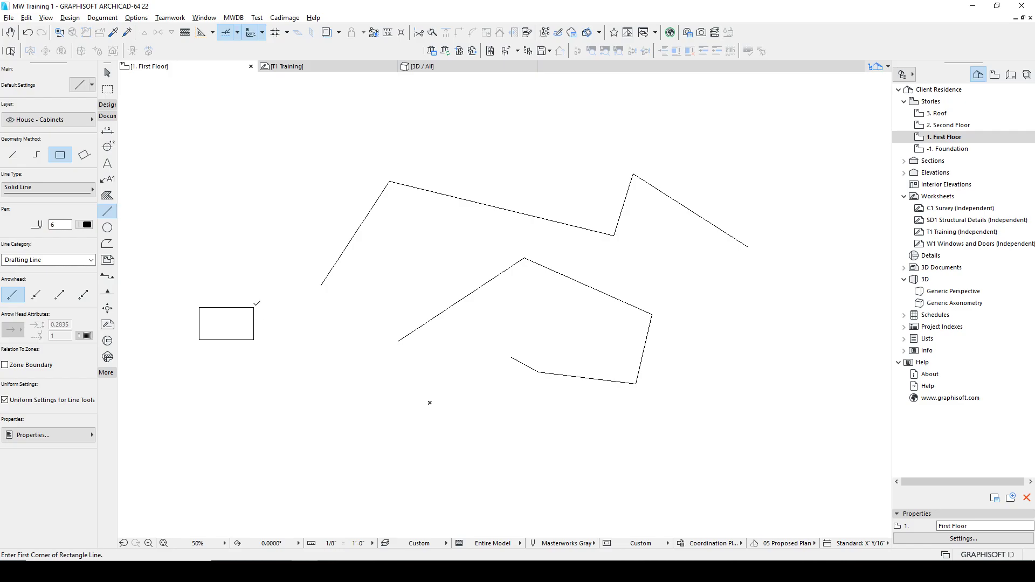
Measure the small rectangle's diagonal from its lower-left to its upper-right corner
{"action": "key", "text": "m"}
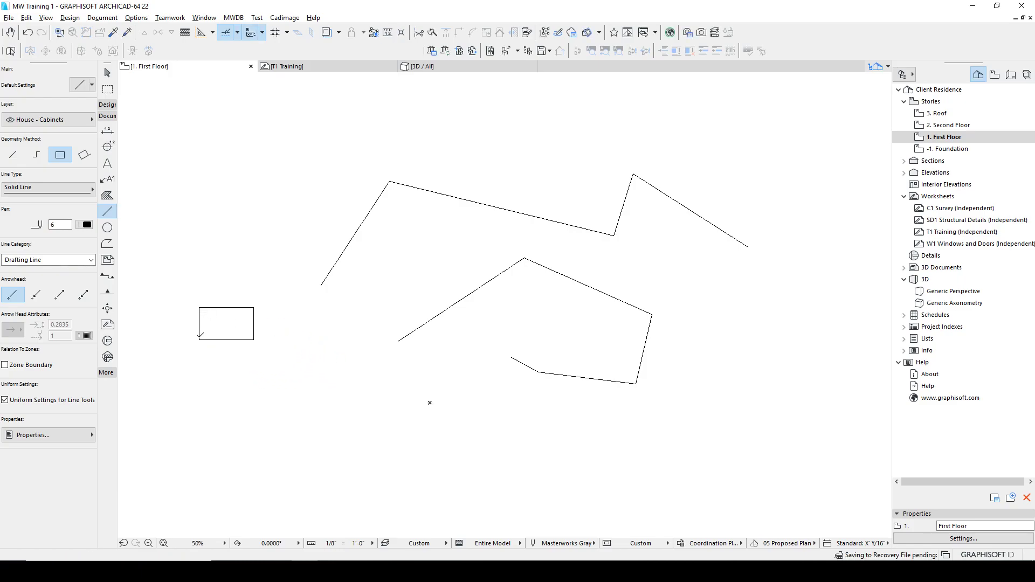
{"action": "left_click", "coordinate": [199, 340]}
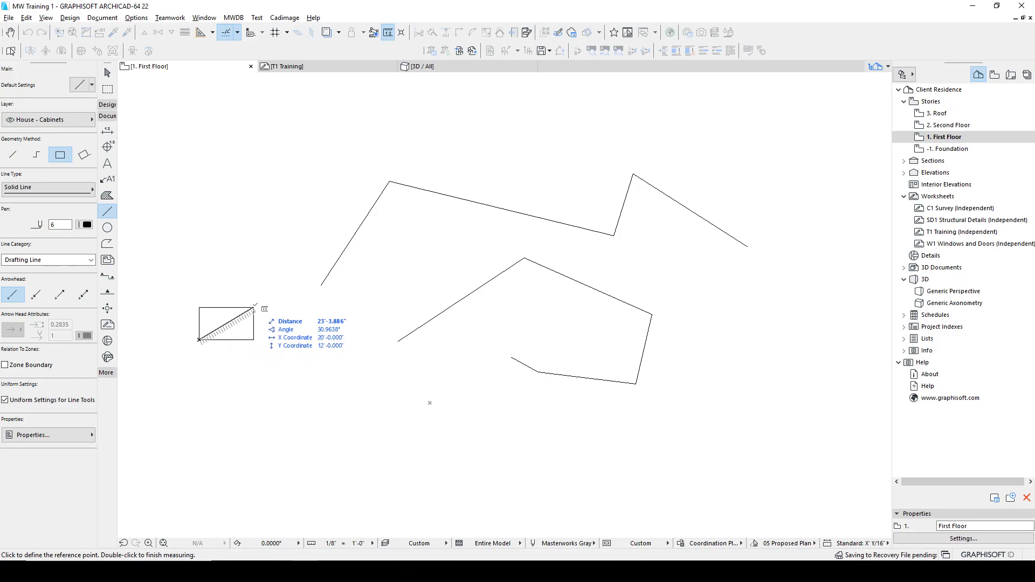
{"action": "key", "text": "Escape"}
{"action": "key", "text": "Escape"}
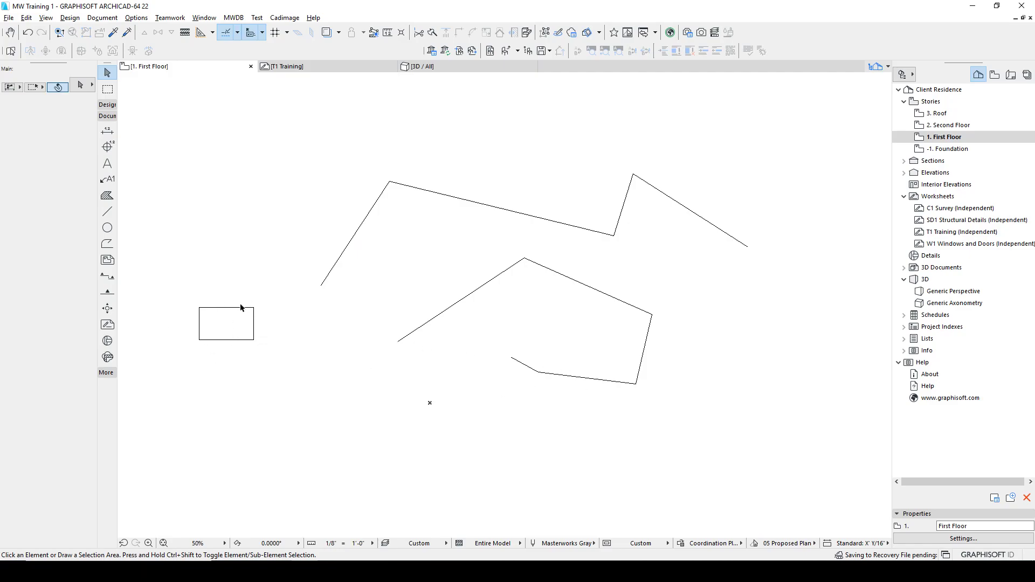
Draw a rotated rectangle above the small one, running its base to the polyline's first peak and extending it upward
{"action": "key", "text": "w"}
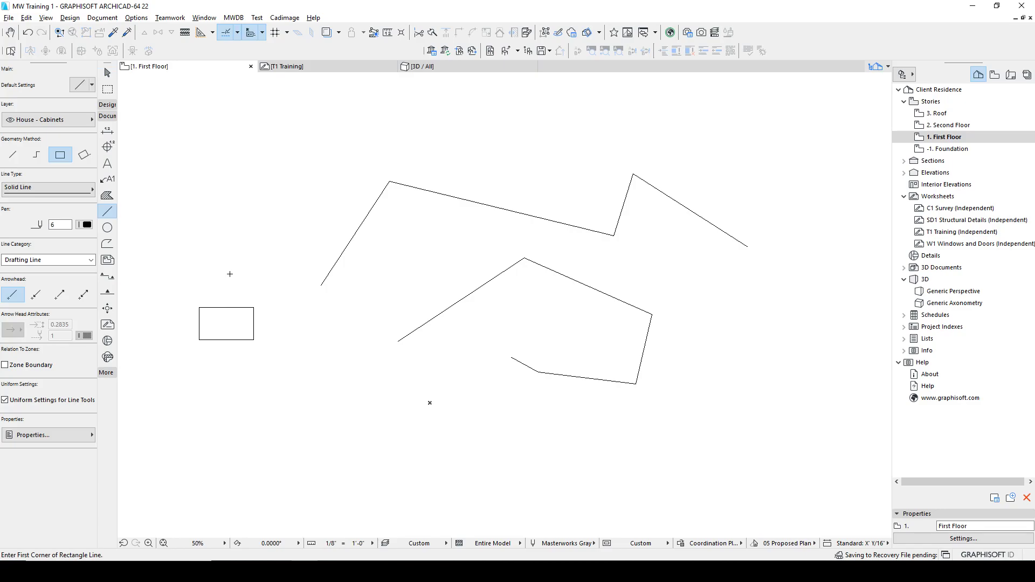
{"action": "left_click", "coordinate": [230, 270]}
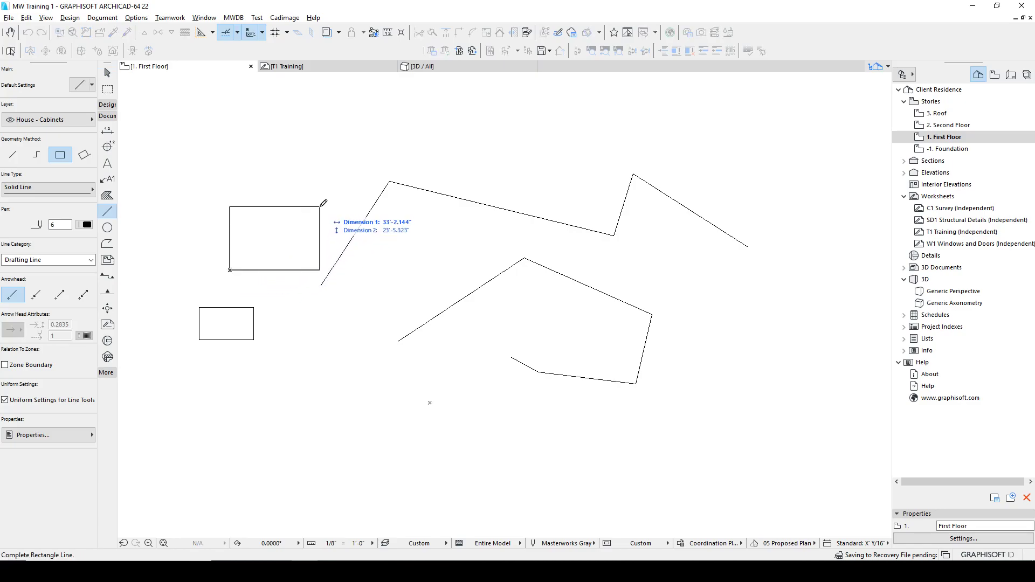
{"action": "left_click", "coordinate": [84, 155]}
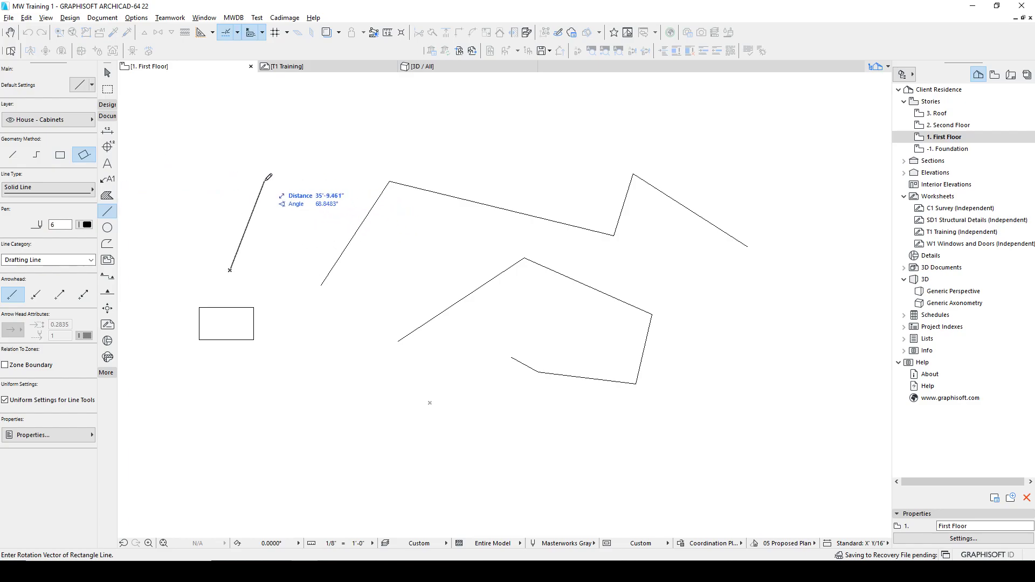
{"action": "left_click", "coordinate": [332, 207]}
{"action": "left_click", "coordinate": [221, 258]}
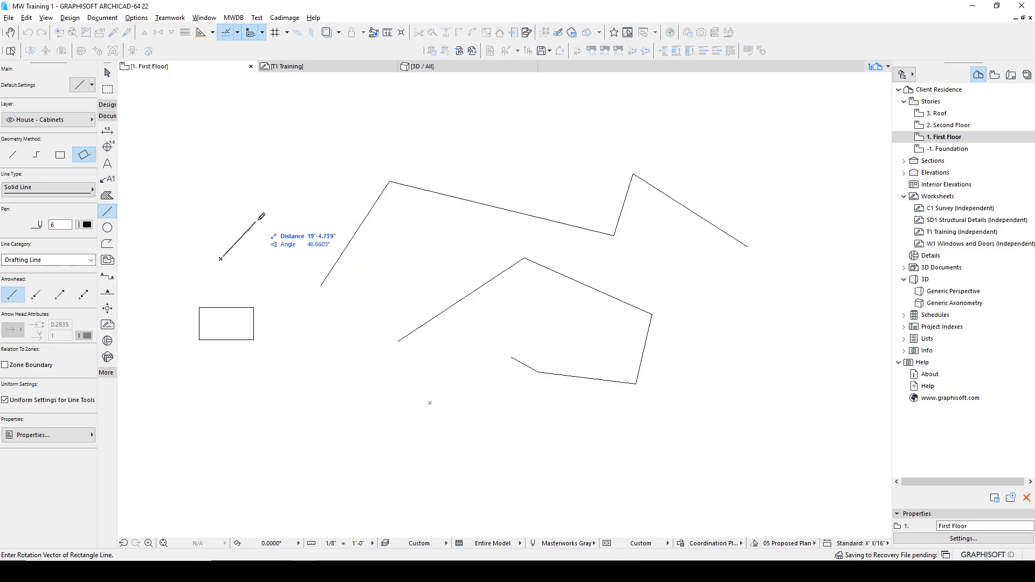
{"action": "left_click", "coordinate": [389, 181]}
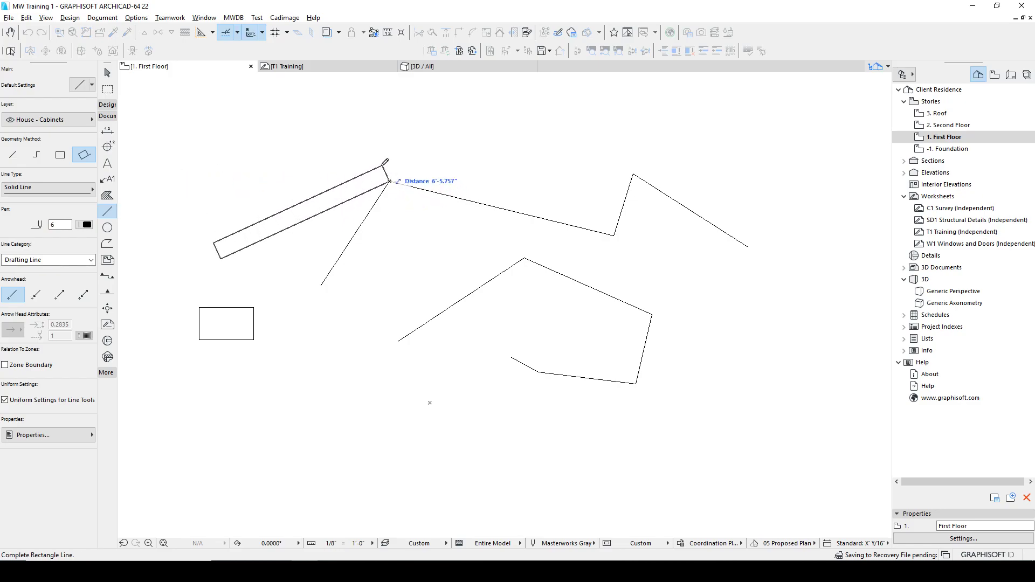
{"action": "left_click", "coordinate": [350, 97]}
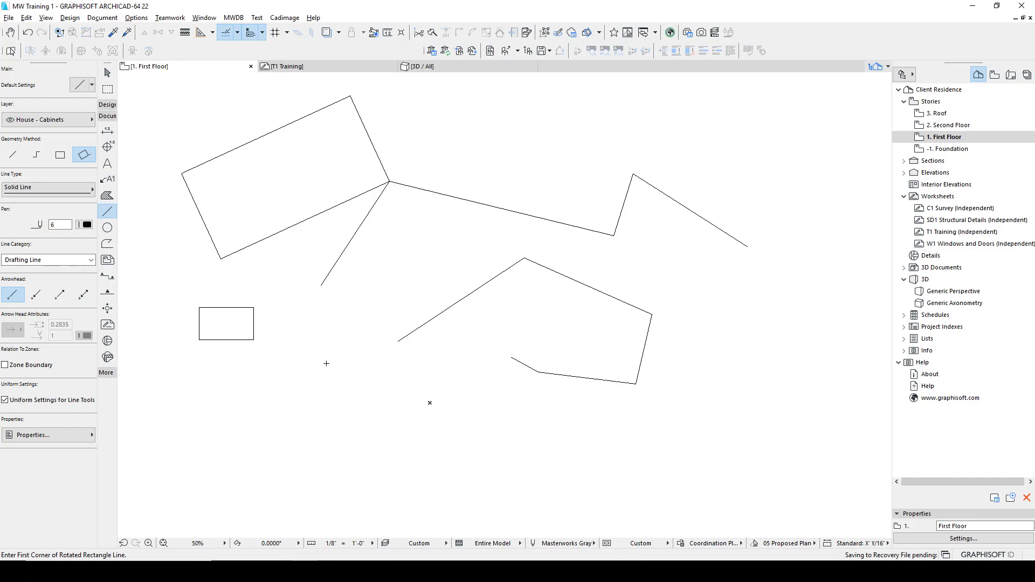
Set the line type to Break and draw a slightly tilted rotated rectangle above the polyline's right part
{"action": "left_click", "coordinate": [50, 197]}
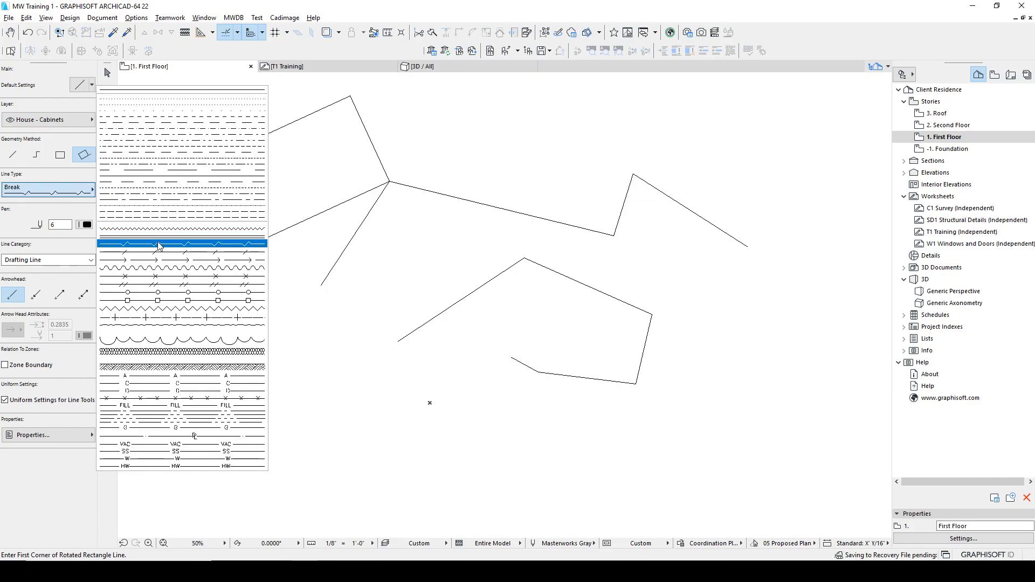
{"action": "left_click", "coordinate": [54, 238]}
{"action": "left_click", "coordinate": [509, 126]}
{"action": "left_click", "coordinate": [726, 113]}
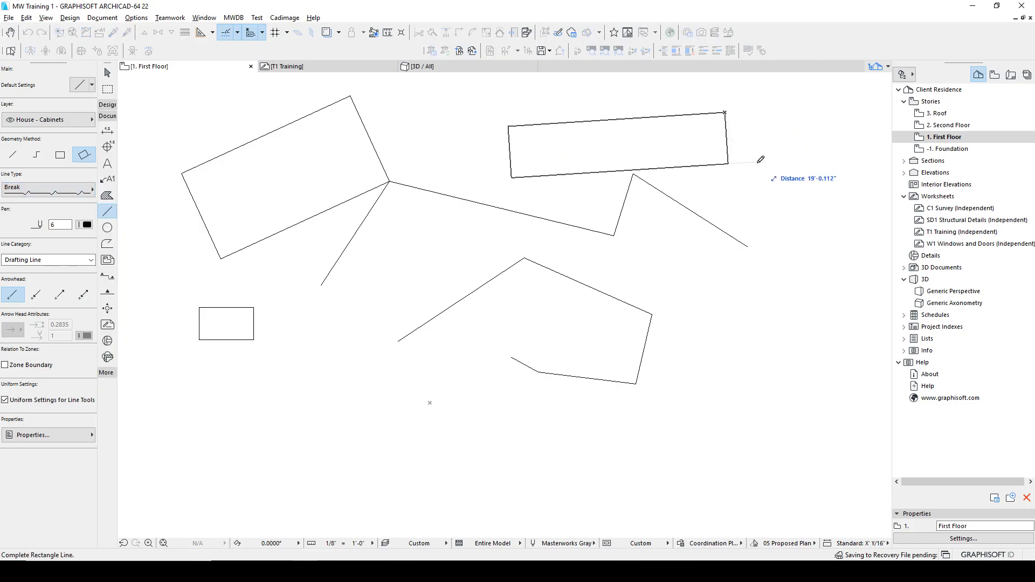
{"action": "left_click", "coordinate": [746, 169]}
{"action": "scroll", "coordinate": [657, 109], "scroll_direction": "up", "scroll_amount": 5}
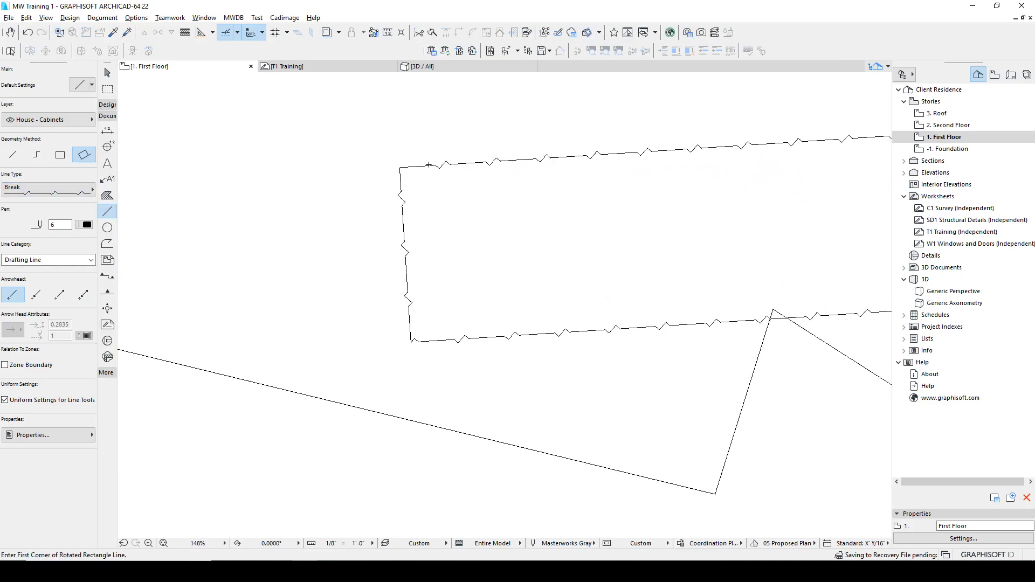
Set the line defaults to the Solid Line type, pen 1 and the Drafting Line category
{"action": "left_click", "coordinate": [48, 190]}
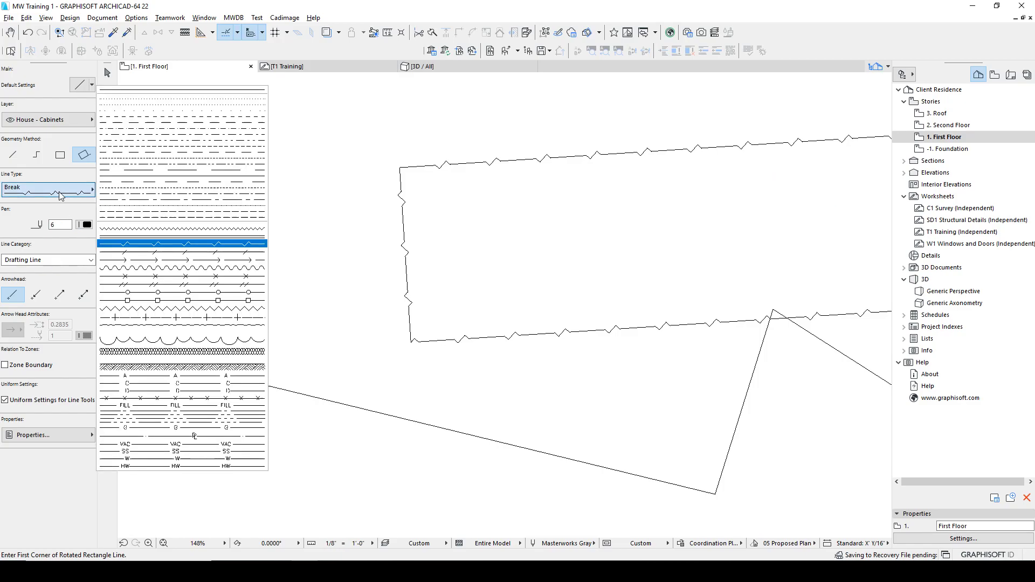
{"action": "left_click", "coordinate": [160, 92]}
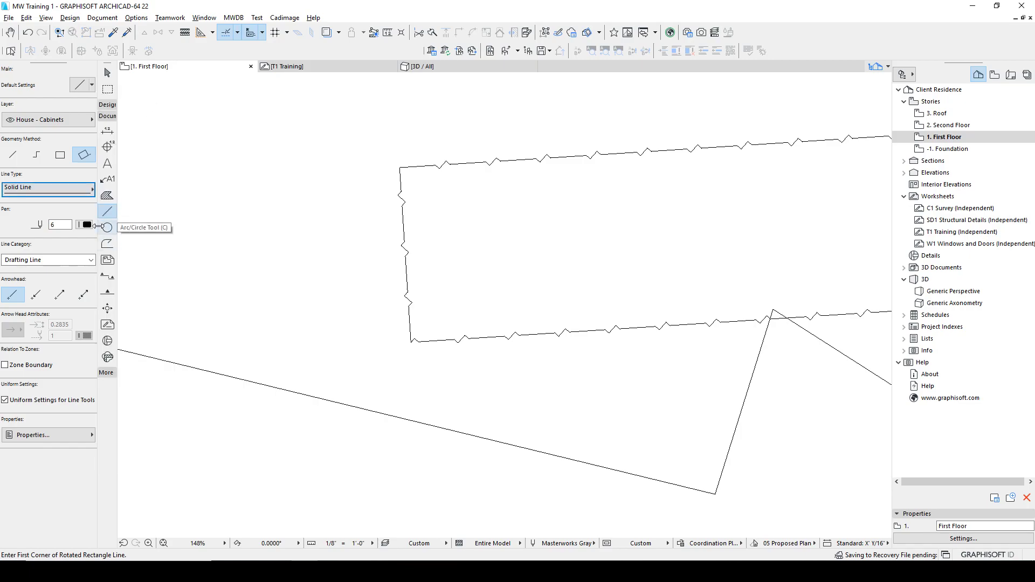
{"action": "left_click", "coordinate": [86, 225]}
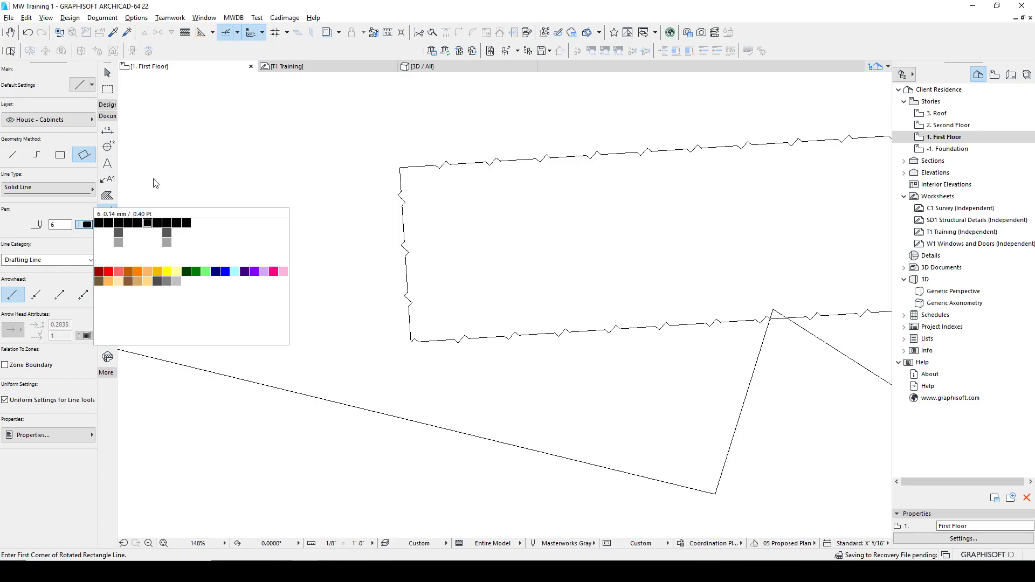
{"action": "left_click", "coordinate": [100, 222]}
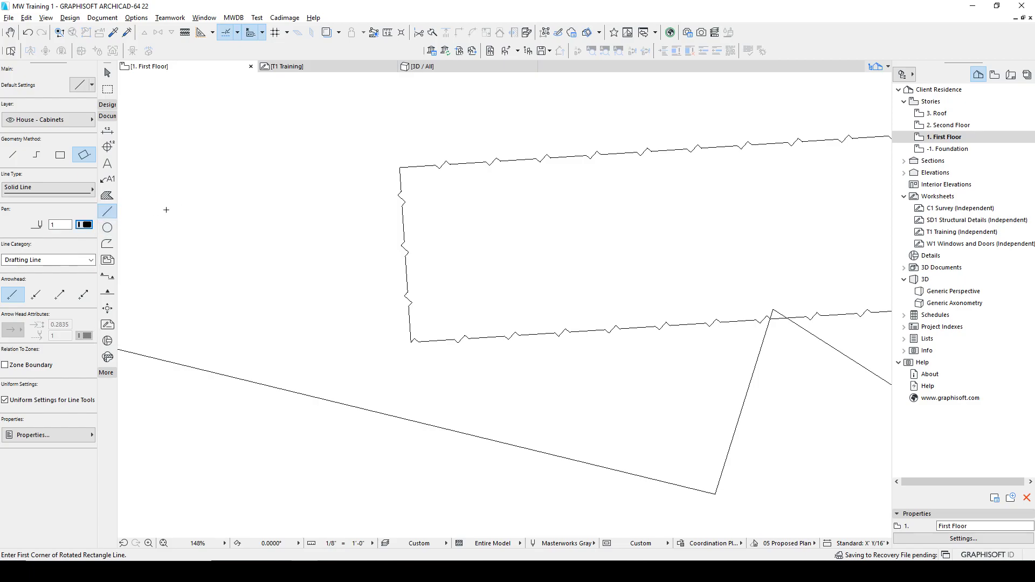
{"action": "left_click", "coordinate": [91, 260]}
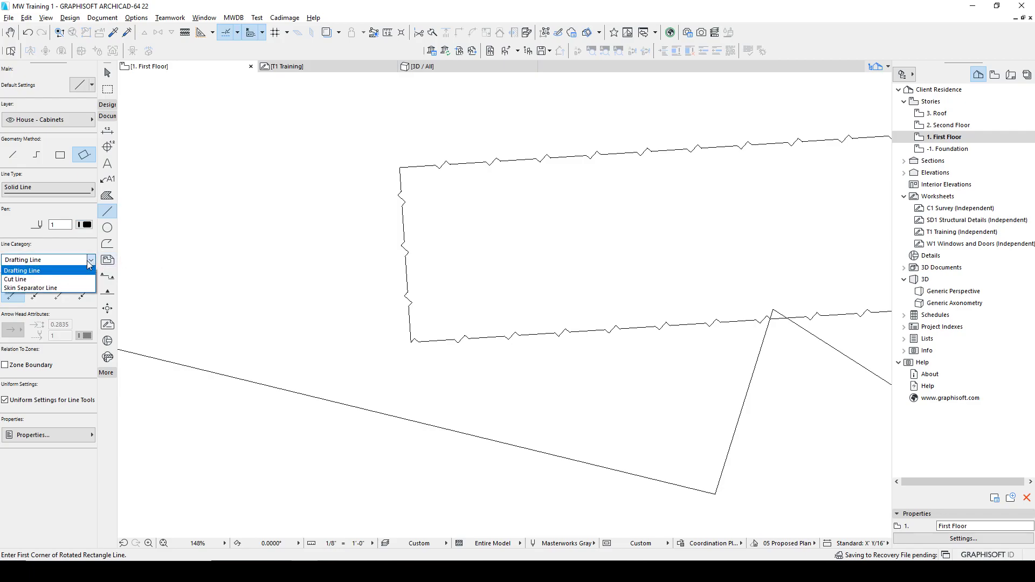
{"action": "left_click", "coordinate": [35, 270]}
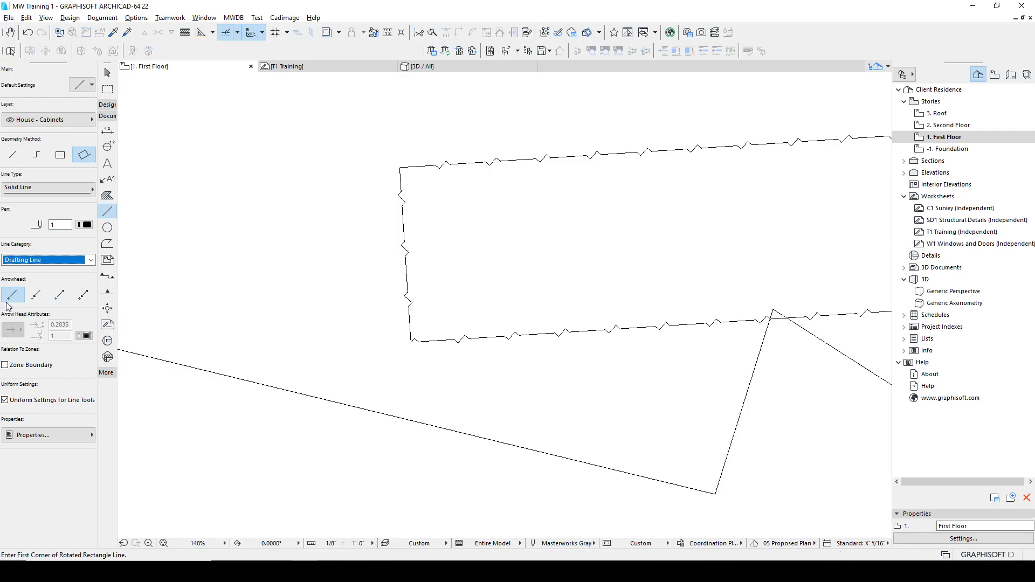
{"action": "left_click", "coordinate": [249, 294]}
{"action": "key", "text": "Escape"}
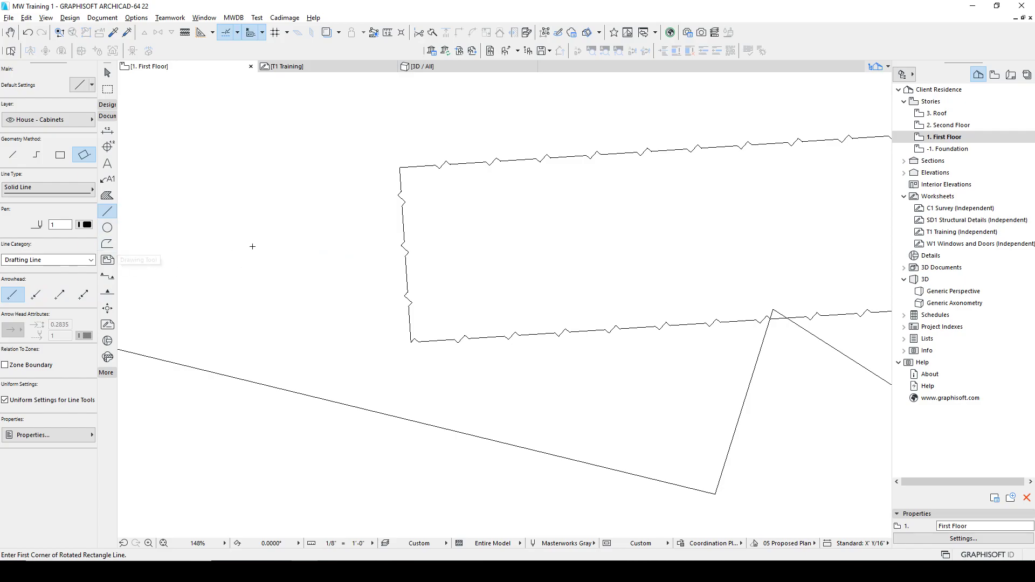
Draw a single-segment polyline sloping upward in the empty area beside the Break-line rectangle's left edge
{"action": "left_click", "coordinate": [239, 272]}
{"action": "left_click", "coordinate": [36, 155]}
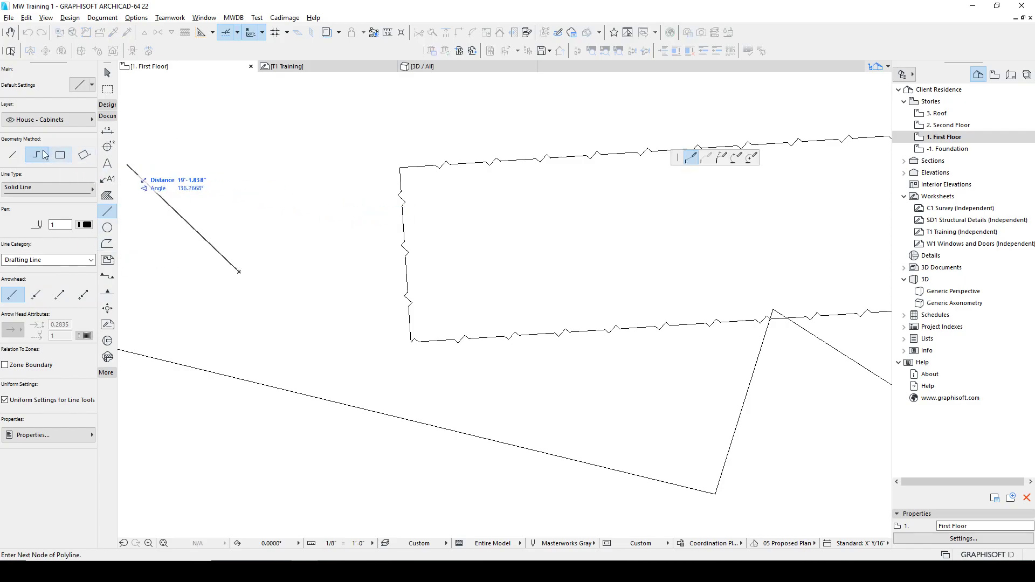
{"action": "left_click", "coordinate": [319, 221]}
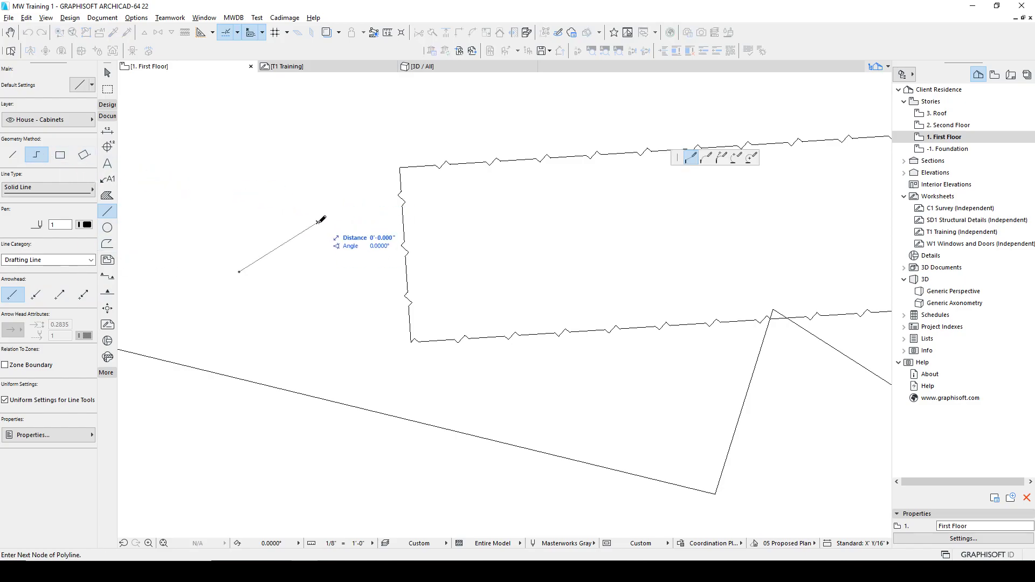
{"action": "left_click", "coordinate": [318, 220]}
Enable the start arrowhead with arrowhead pen 114 and draw a short single-segment polyline below the long sloping line
{"action": "scroll", "coordinate": [315, 241], "scroll_direction": "up", "scroll_amount": 1}
{"action": "scroll", "coordinate": [315, 246], "scroll_direction": "up", "scroll_amount": 2}
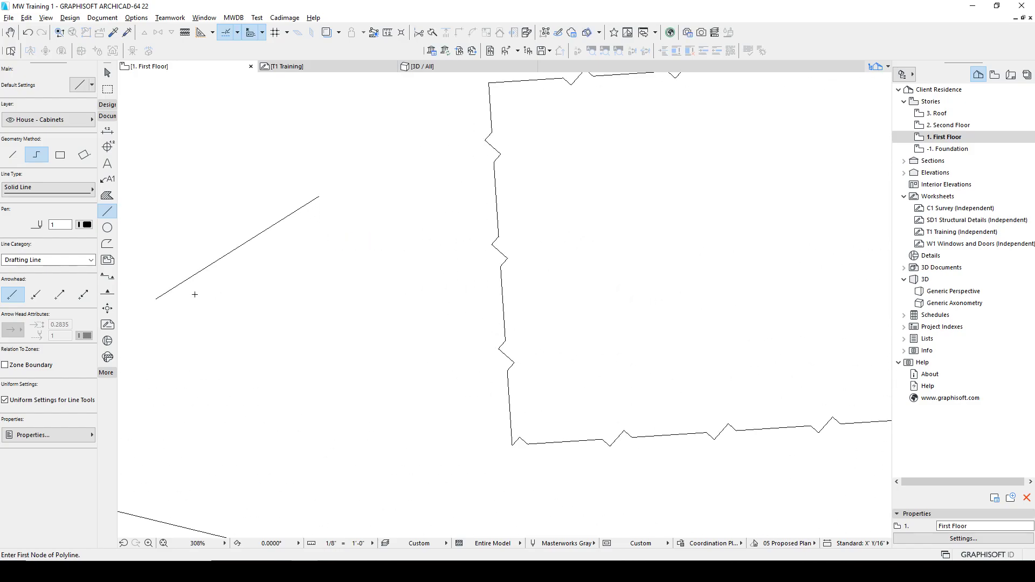
{"action": "left_click", "coordinate": [36, 295]}
{"action": "left_click", "coordinate": [11, 331]}
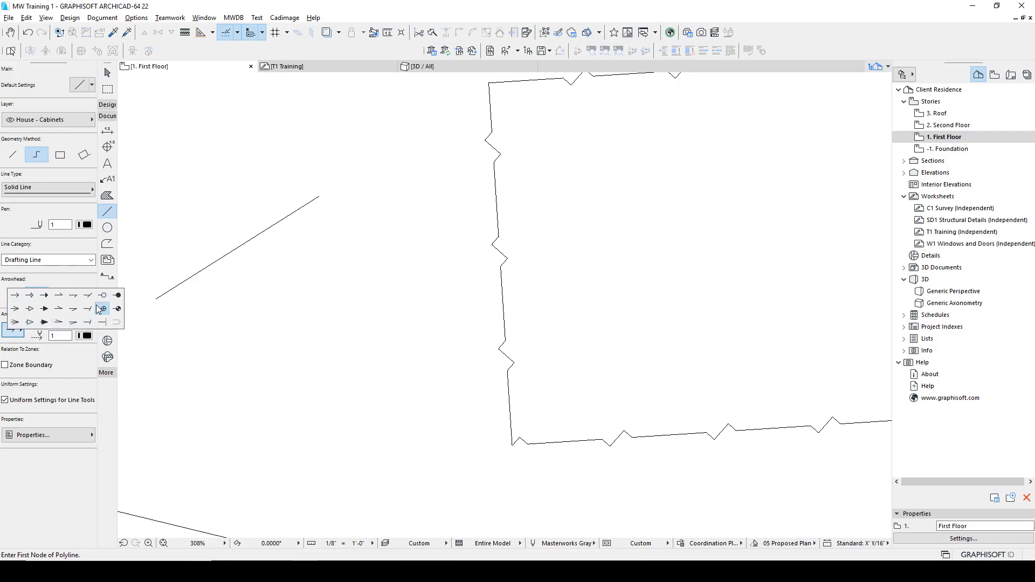
{"action": "left_click", "coordinate": [15, 332]}
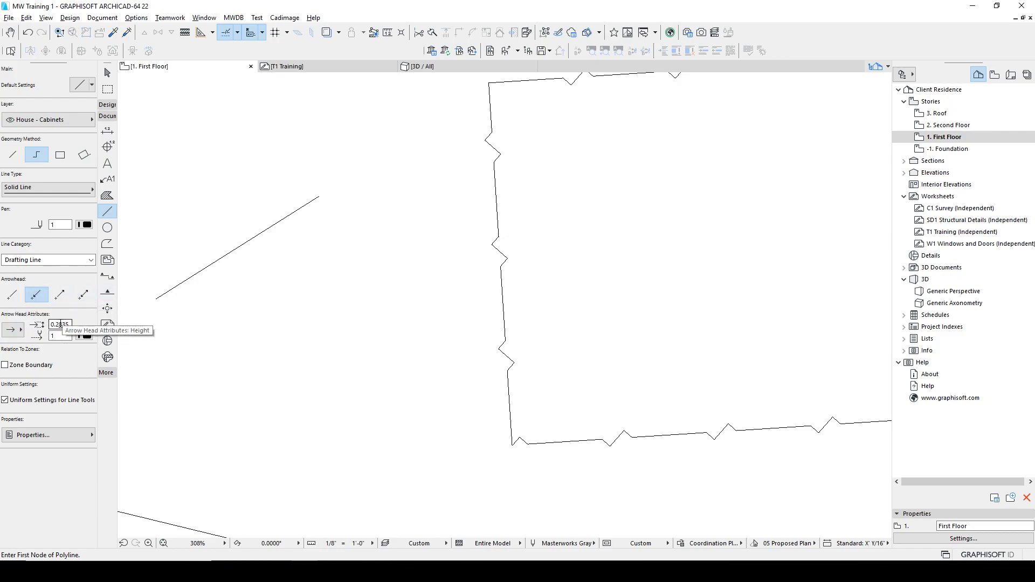
{"action": "left_click", "coordinate": [85, 336]}
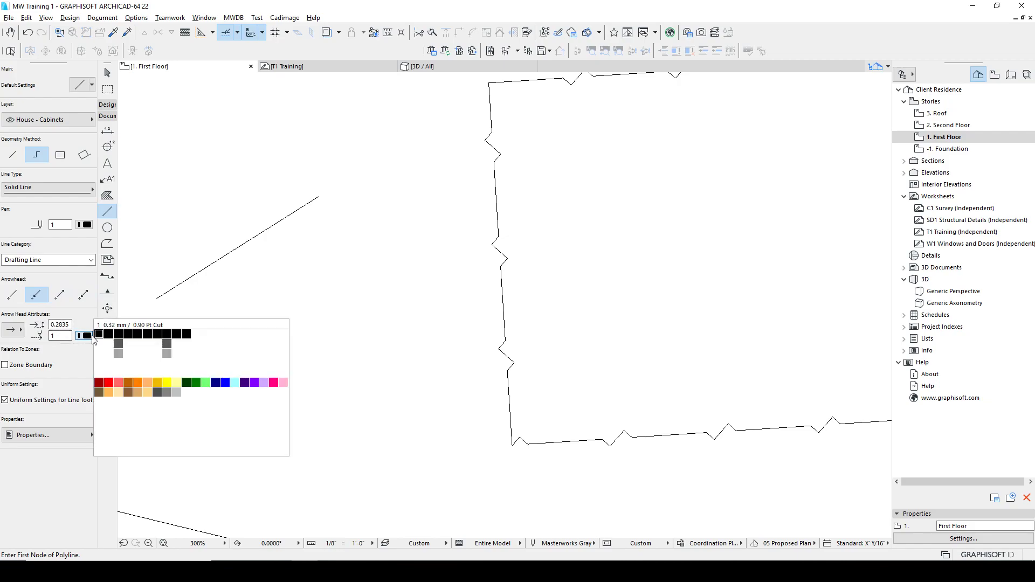
{"action": "left_click", "coordinate": [225, 383]}
{"action": "left_click", "coordinate": [273, 314]}
{"action": "double_click", "coordinate": [332, 272]}
Select the short line and set its arrowhead height to 4
{"action": "scroll", "coordinate": [328, 272], "scroll_direction": "up", "scroll_amount": 3}
{"action": "scroll", "coordinate": [327, 273], "scroll_direction": "up", "scroll_amount": 1}
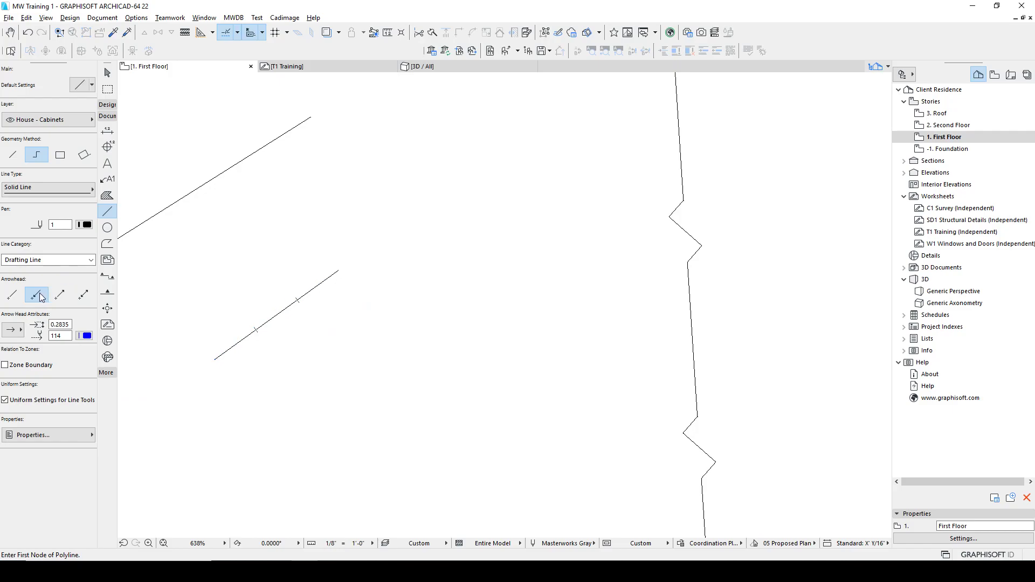
{"action": "left_click", "coordinate": [277, 314], "text": "shift"}
{"action": "scroll", "coordinate": [235, 359], "scroll_direction": "up", "scroll_amount": 12}
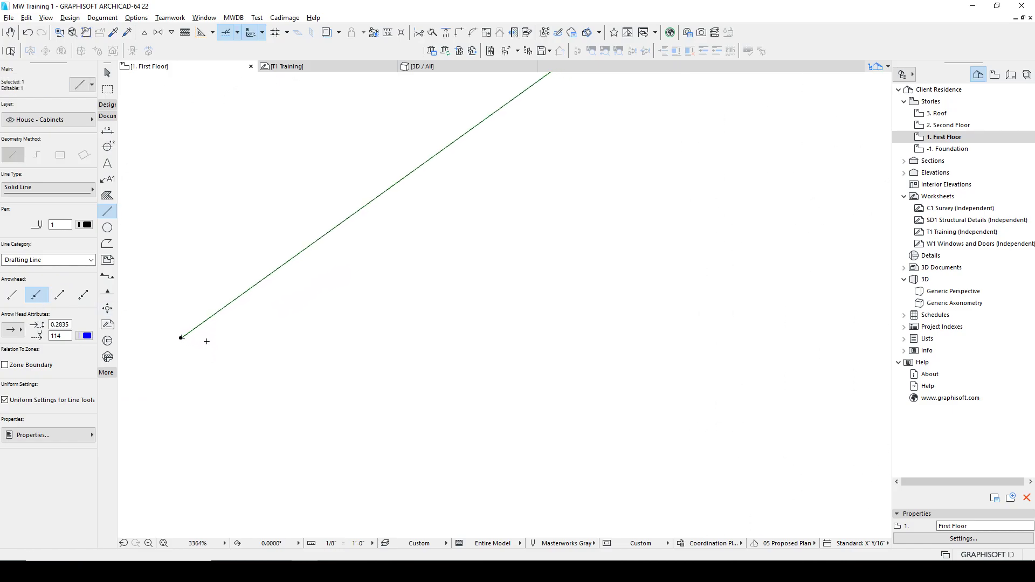
{"action": "middle_click_drag", "start_coordinate": [167, 316], "coordinate": [353, 311]}
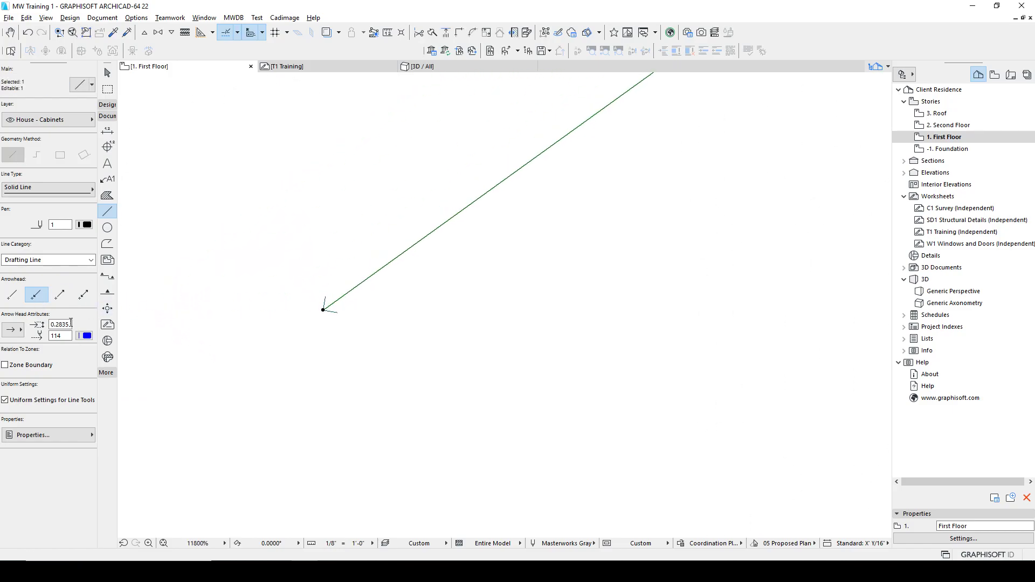
{"action": "double_click", "coordinate": [71, 322]}
{"action": "type", "text": "4"}
{"action": "left_click", "coordinate": [67, 335]}
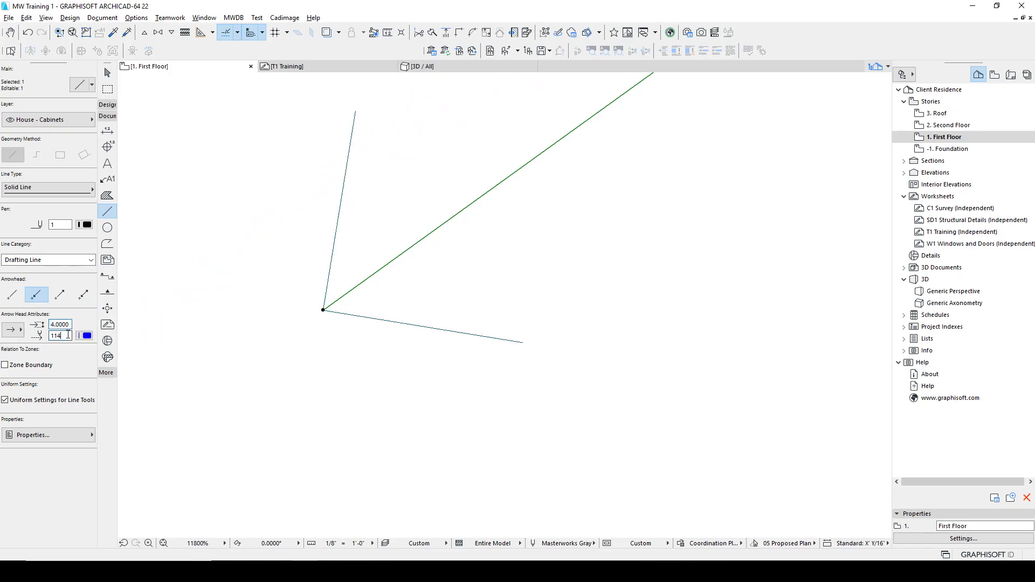
{"action": "key", "text": "Escape"}
{"action": "key", "text": "Escape"}
Change the short line's arrowhead to the filled triangle style and set the arrowhead pen to 1
{"action": "scroll", "coordinate": [411, 344], "scroll_direction": "down", "scroll_amount": 14}
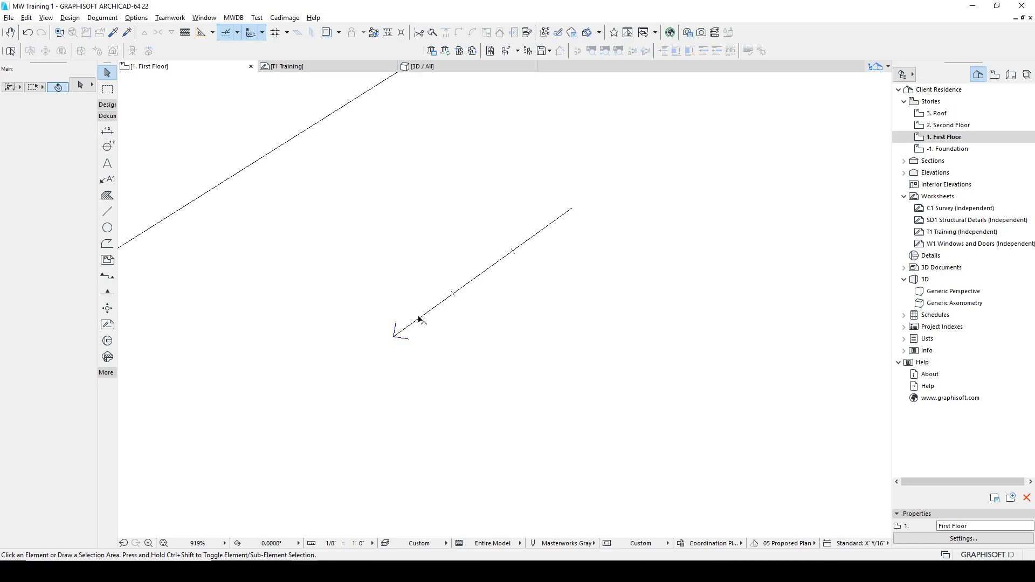
{"action": "left_click", "coordinate": [422, 317]}
{"action": "left_click", "coordinate": [13, 329]}
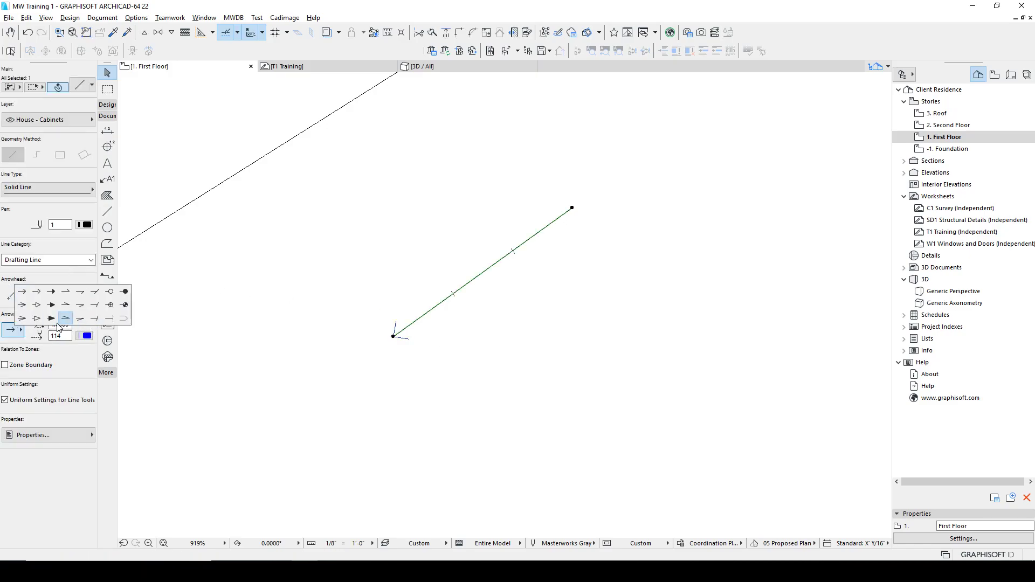
{"action": "left_click", "coordinate": [78, 324]}
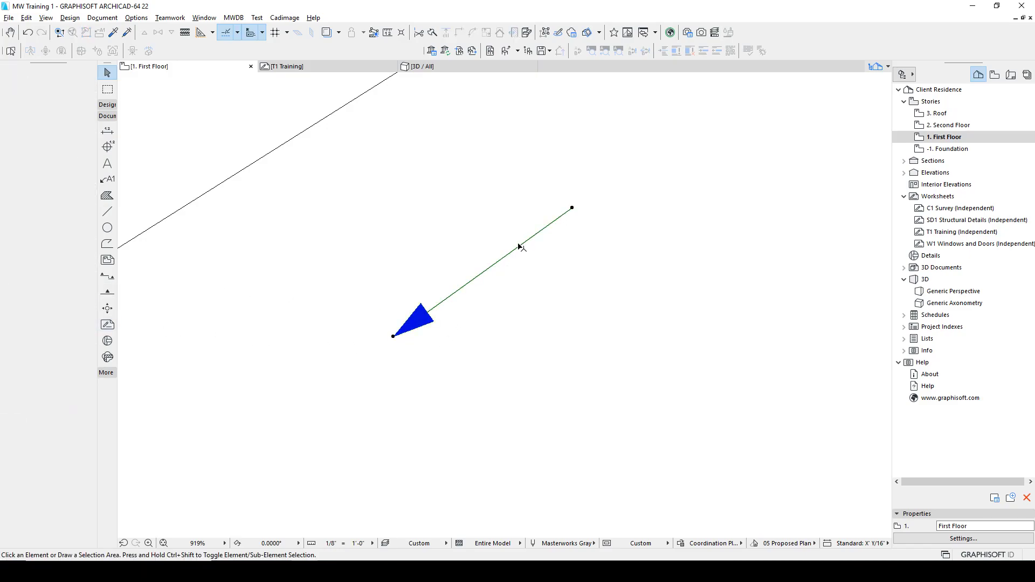
{"action": "left_click", "coordinate": [85, 336]}
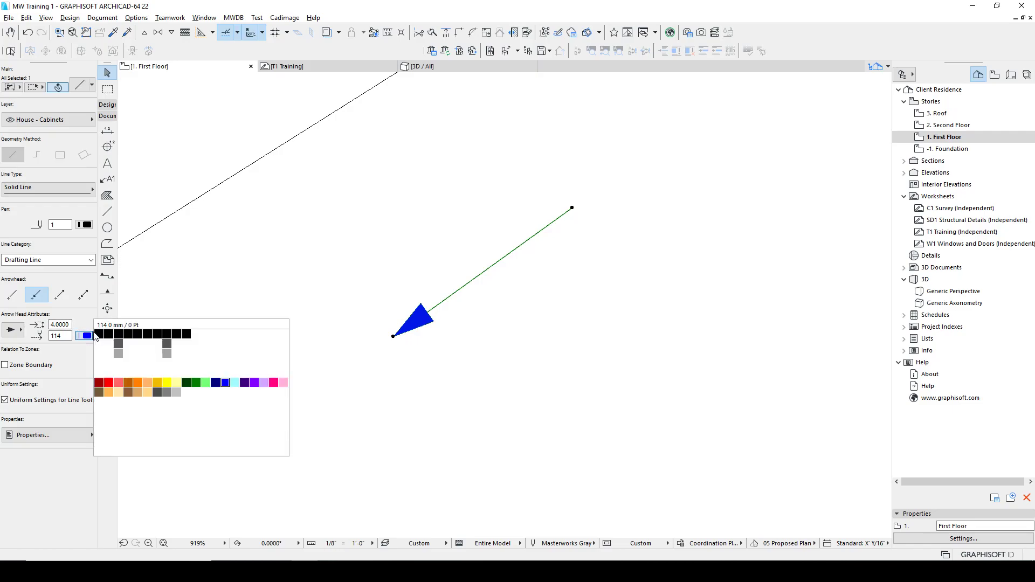
{"action": "left_click", "coordinate": [101, 335]}
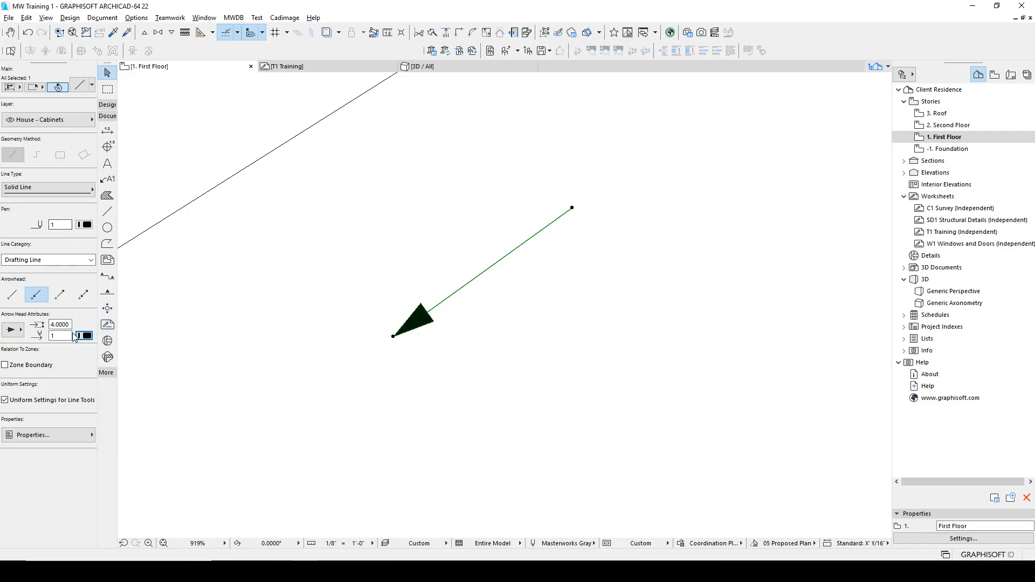
{"action": "left_click", "coordinate": [481, 320]}
Try arrowheads at both ends and at the end only on the short line, returning to the start arrowhead
{"action": "scroll", "coordinate": [481, 319], "scroll_direction": "down", "scroll_amount": 1}
{"action": "scroll", "coordinate": [481, 319], "scroll_direction": "down", "scroll_amount": 4}
{"action": "left_click", "coordinate": [483, 298]}
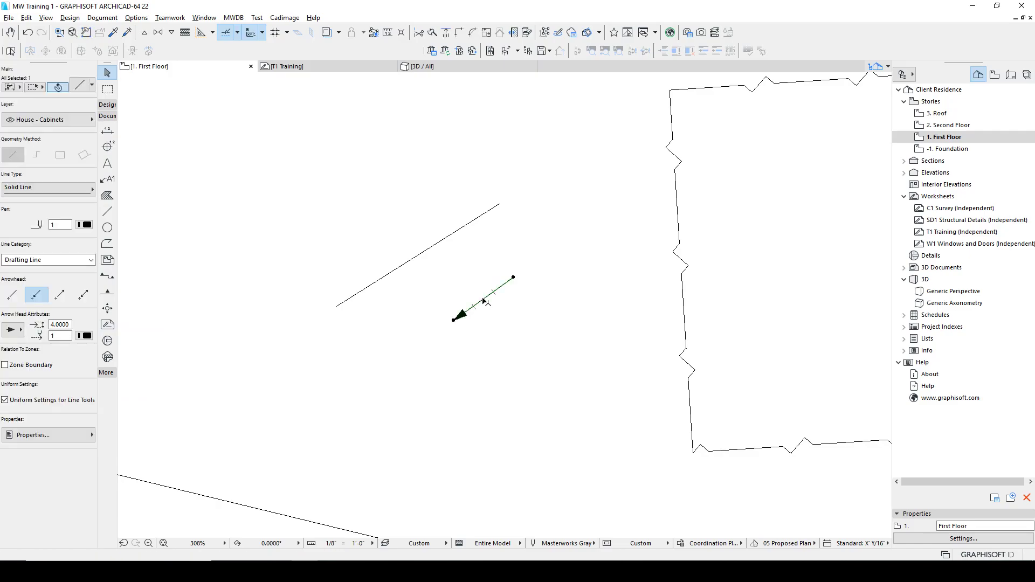
{"action": "left_click", "coordinate": [78, 298]}
{"action": "left_click", "coordinate": [60, 297]}
{"action": "left_click", "coordinate": [41, 297]}
{"action": "left_click", "coordinate": [450, 282]}
{"action": "left_click", "coordinate": [489, 295]}
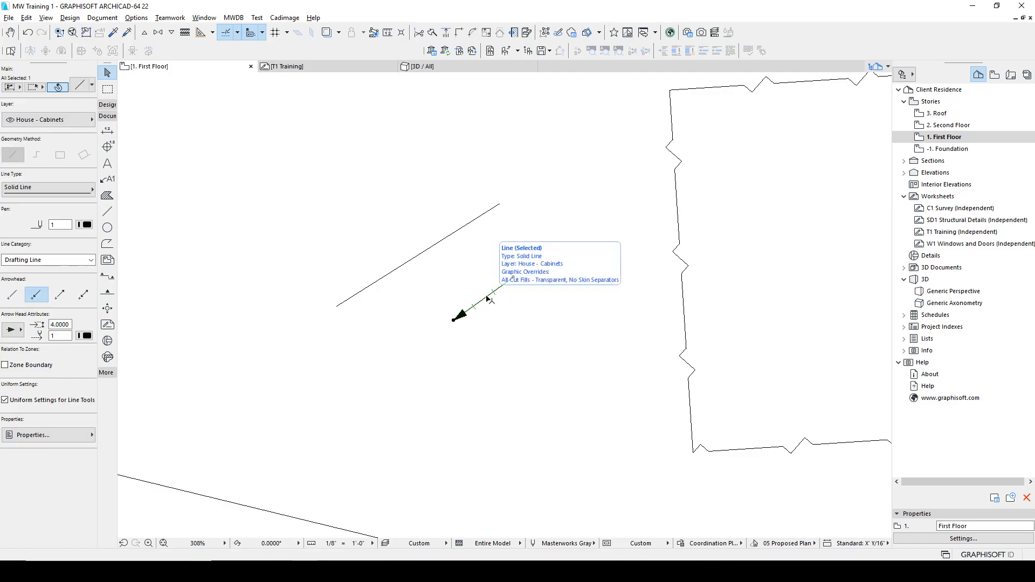
Set the short arrow line's pen to blue pen 114 and deselect the line
{"action": "scroll", "coordinate": [496, 280], "scroll_direction": "up", "scroll_amount": 3}
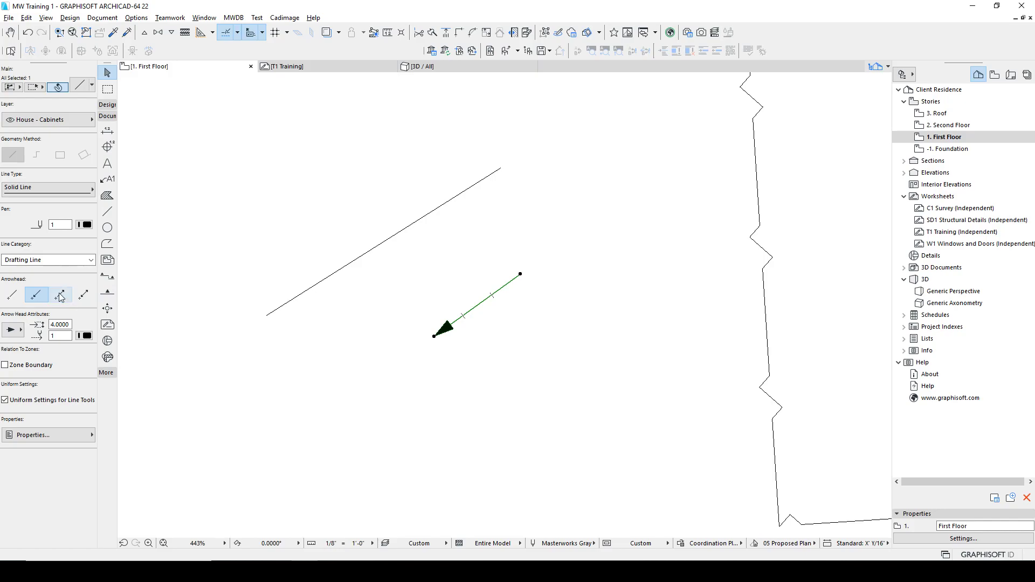
{"action": "left_click", "coordinate": [84, 224]}
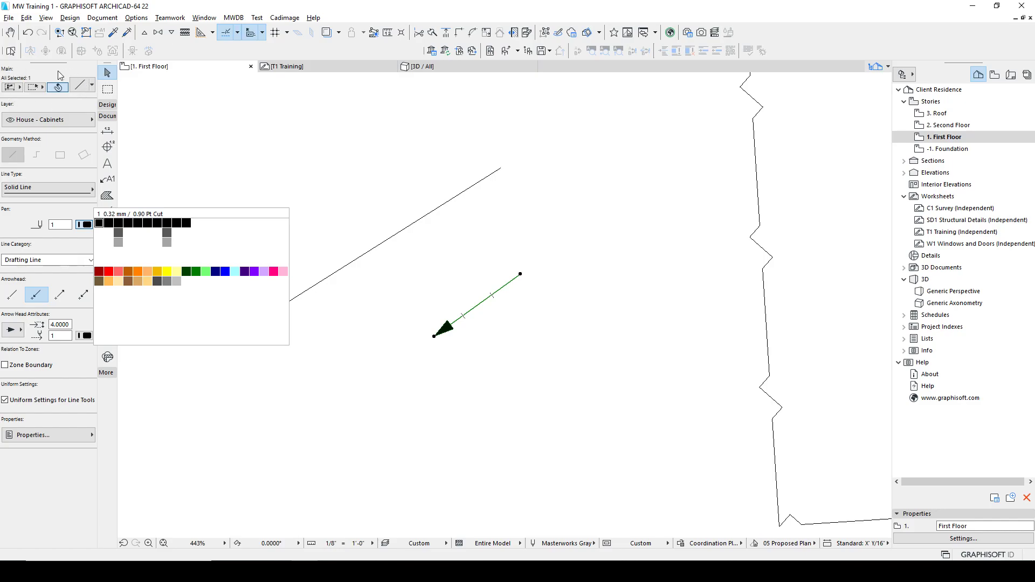
{"action": "left_click", "coordinate": [500, 308]}
{"action": "left_click", "coordinate": [512, 281]}
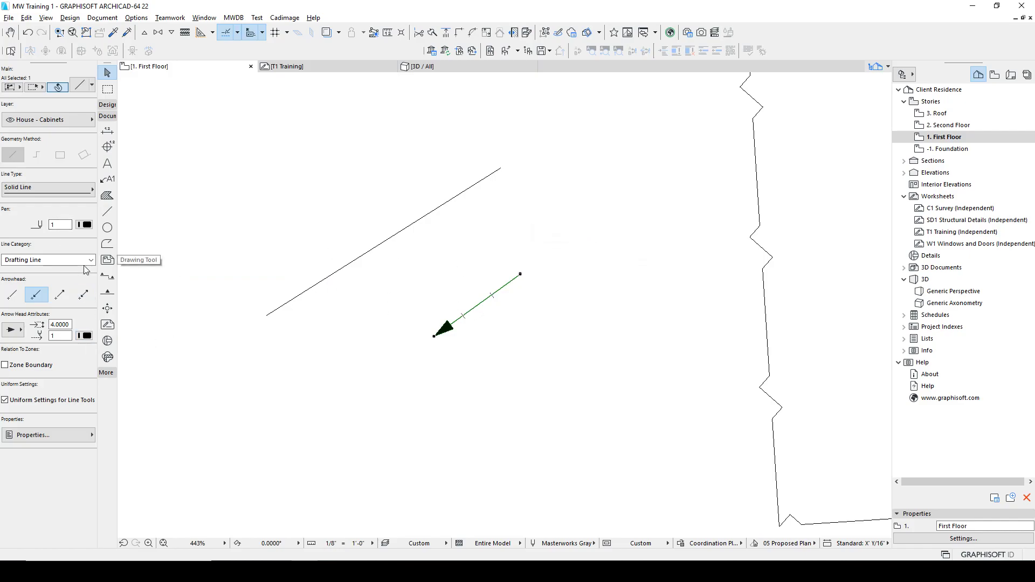
{"action": "left_click", "coordinate": [85, 225]}
{"action": "left_click", "coordinate": [226, 272]}
{"action": "key", "text": "Escape"}
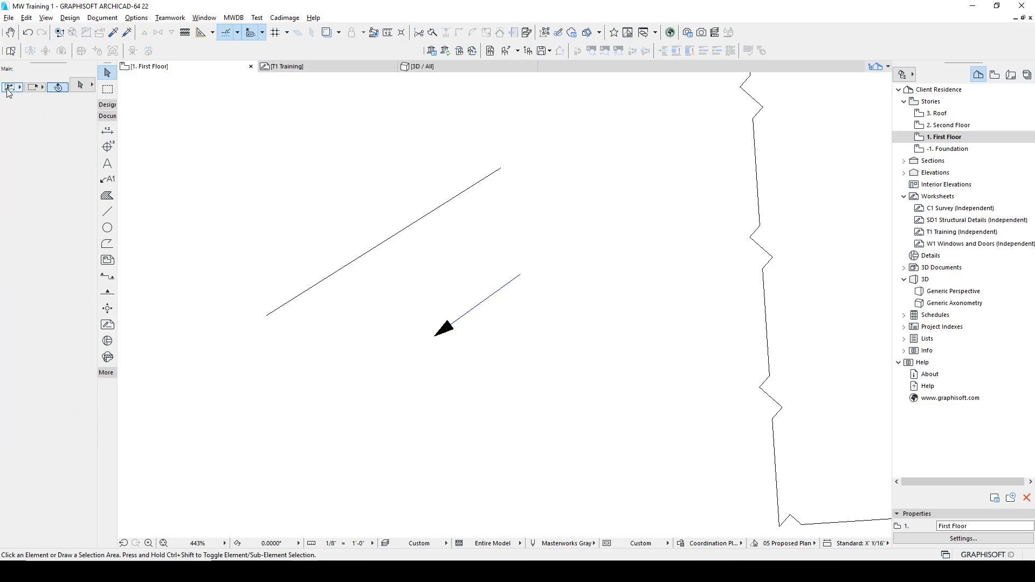
Set the Line tool's default arrowhead height to 4 and enable Zone Boundary
{"action": "left_click", "coordinate": [107, 212]}
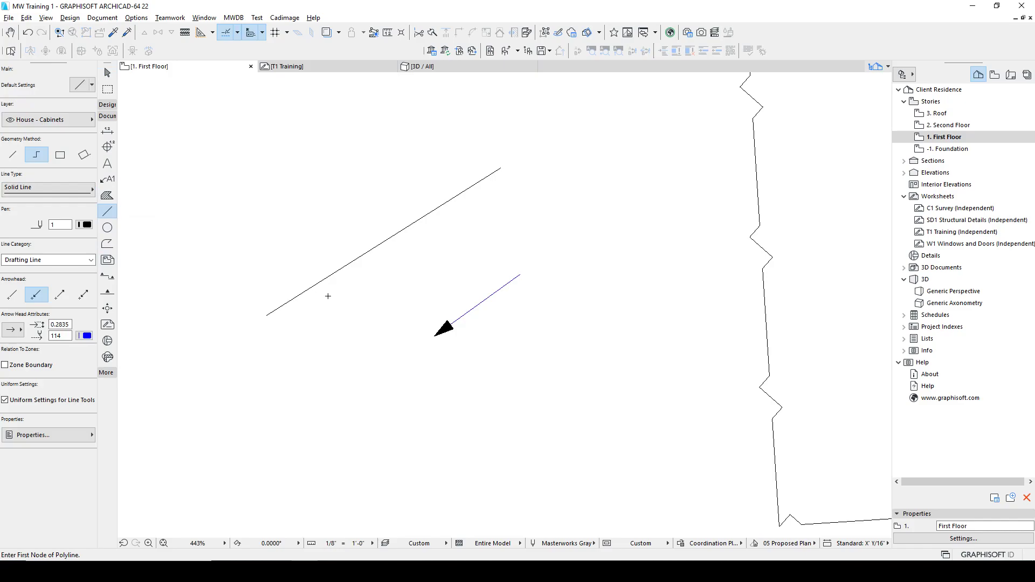
{"action": "left_click", "coordinate": [69, 324]}
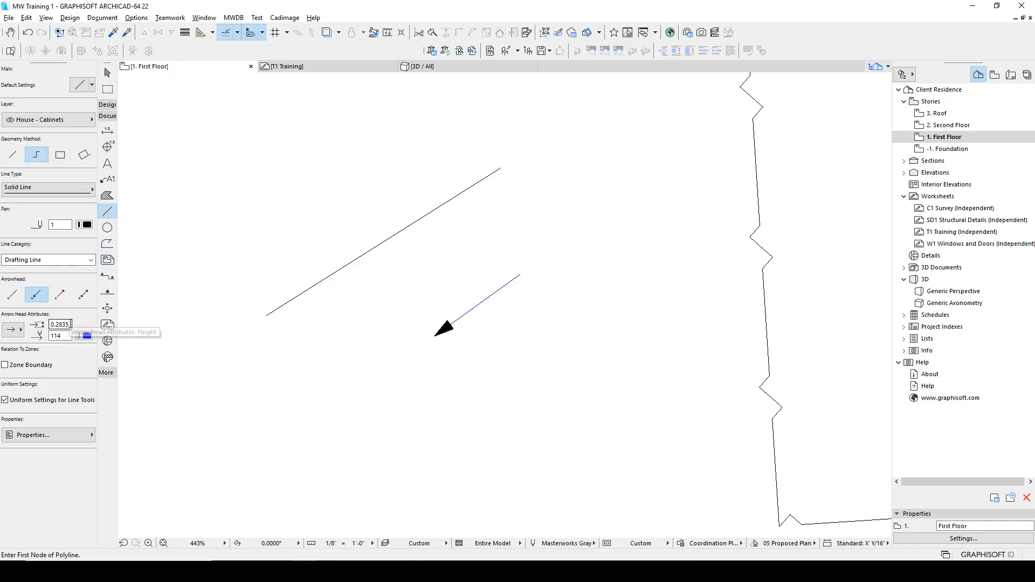
{"action": "type", "text": "4"}
{"action": "left_click", "coordinate": [65, 336]}
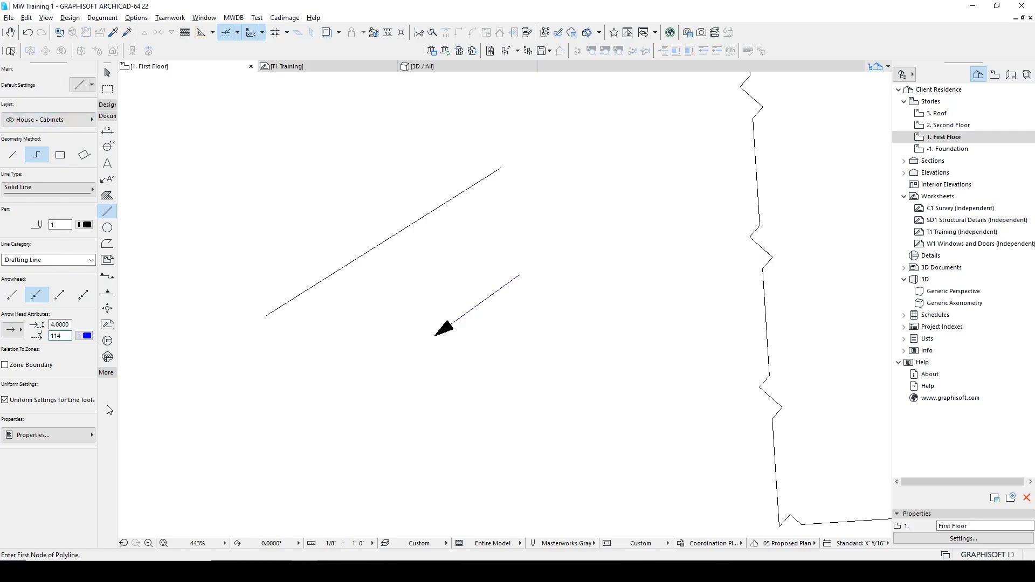
{"action": "left_click", "coordinate": [71, 367]}
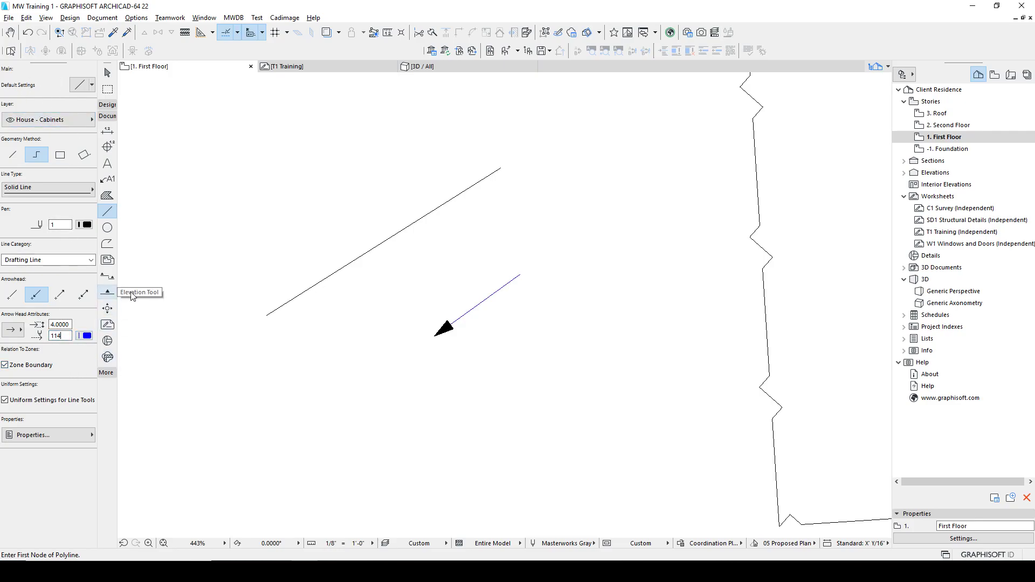
Draw two short single-segment arrow lines, one above the long line and one between it and the blue line
{"action": "left_click", "coordinate": [276, 254]}
{"action": "double_click", "coordinate": [341, 201]}
{"action": "scroll", "coordinate": [302, 253], "scroll_direction": "up", "scroll_amount": 2}
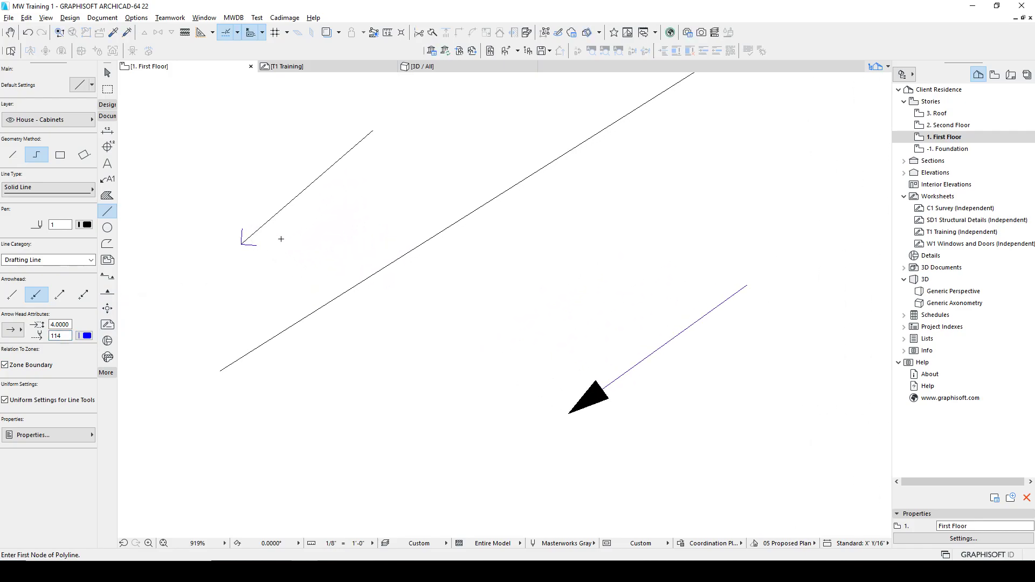
{"action": "left_click", "coordinate": [538, 274]}
{"action": "double_click", "coordinate": [458, 396]}
Select the long line and the three short arrow lines and remove their arrowheads
{"action": "scroll", "coordinate": [456, 415], "scroll_direction": "down", "scroll_amount": 5}
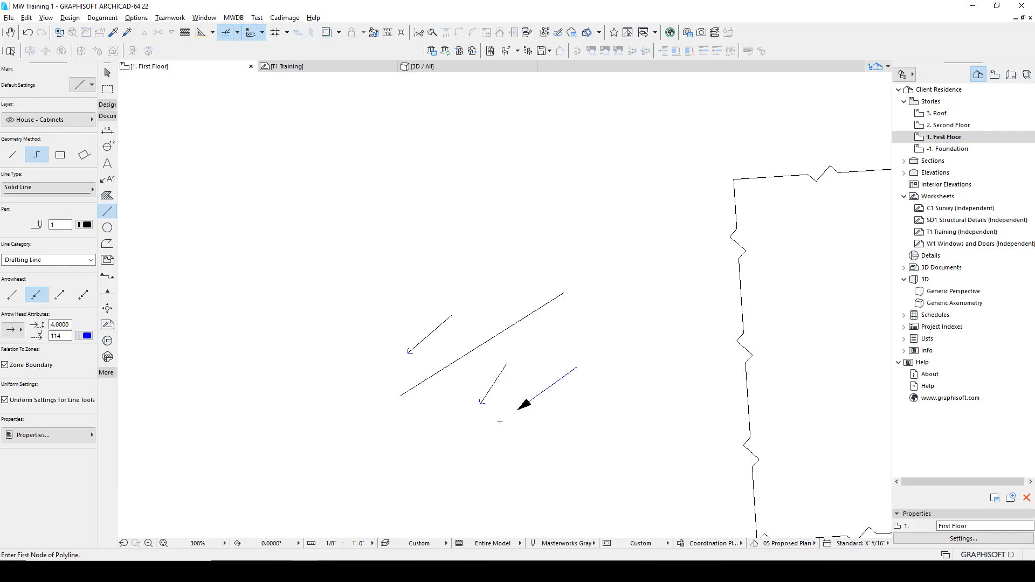
{"action": "left_click_drag", "start_coordinate": [555, 425], "coordinate": [398, 326], "text": "shift"}
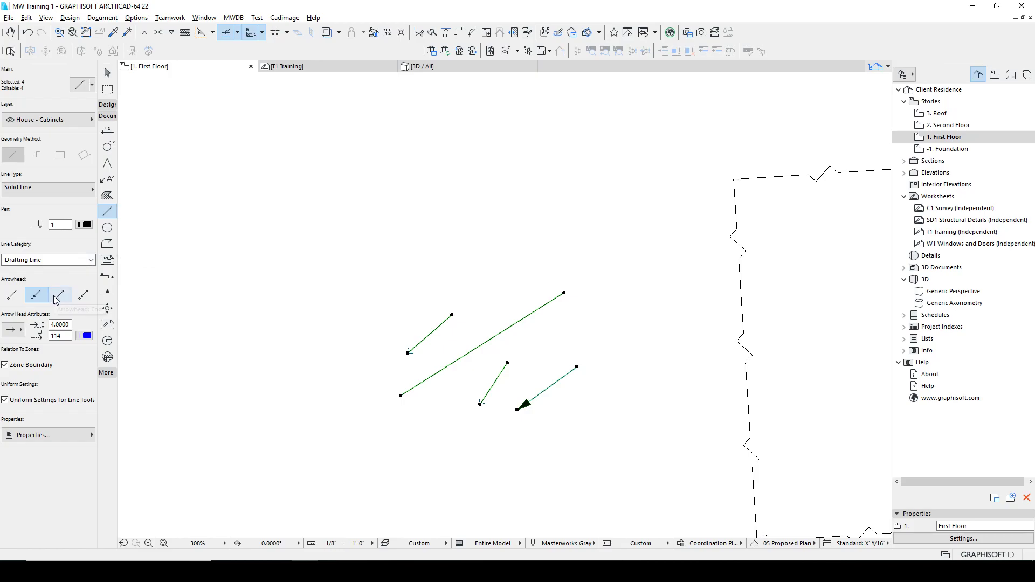
{"action": "left_click", "coordinate": [9, 296]}
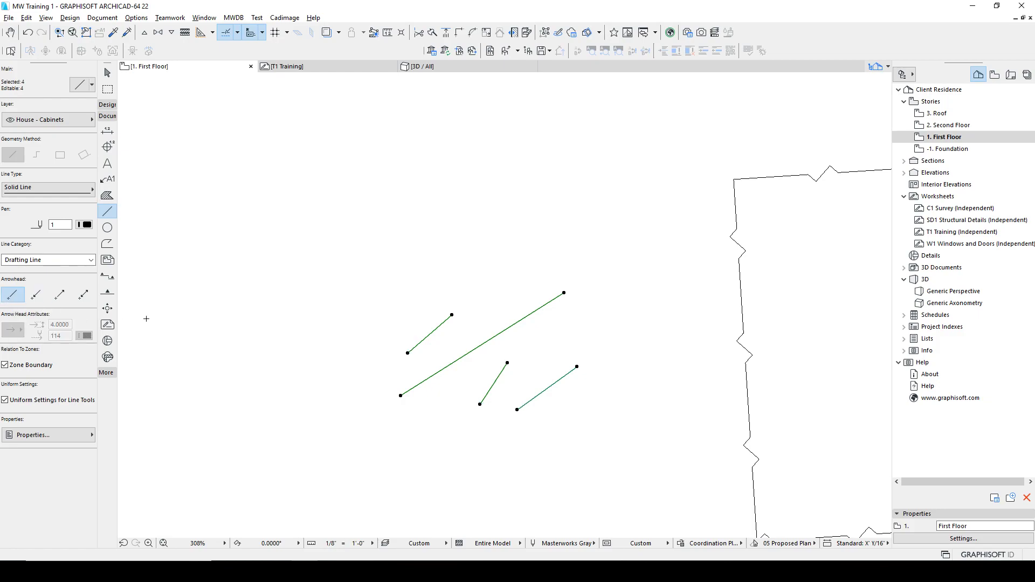
{"action": "scroll", "coordinate": [536, 414], "scroll_direction": "up", "scroll_amount": 3}
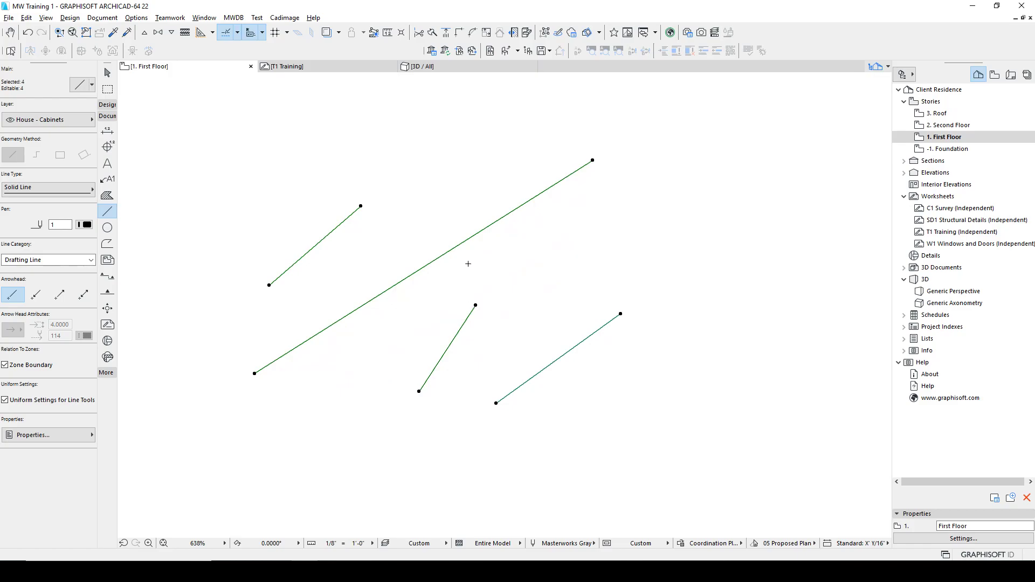
{"action": "key", "text": "Escape"}
Set the pen of all four sloping lines to 1 and deselect them
{"action": "left_click", "coordinate": [465, 243]}
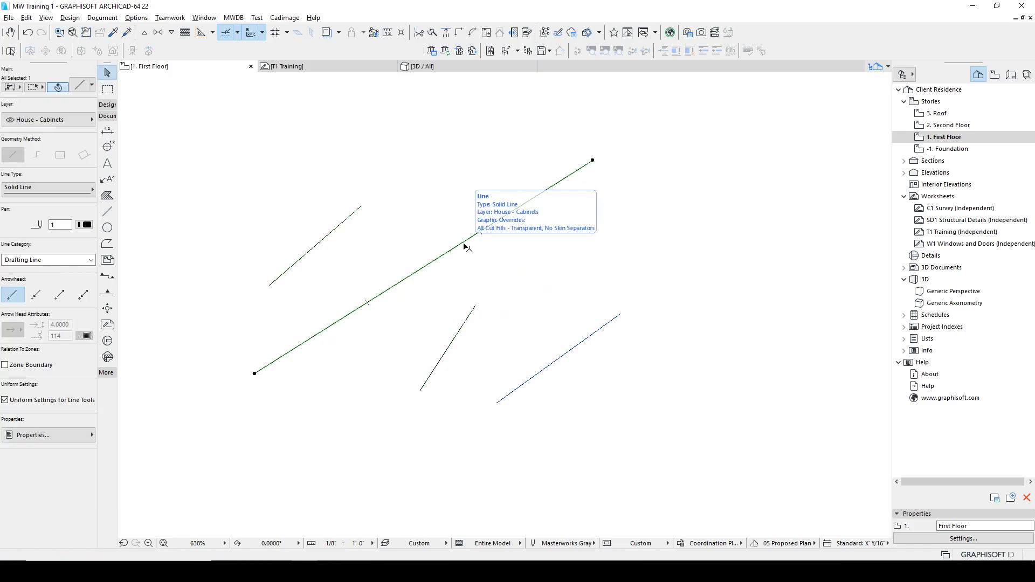
{"action": "left_click", "coordinate": [218, 302]}
{"action": "left_click_drag", "start_coordinate": [597, 418], "coordinate": [306, 191]}
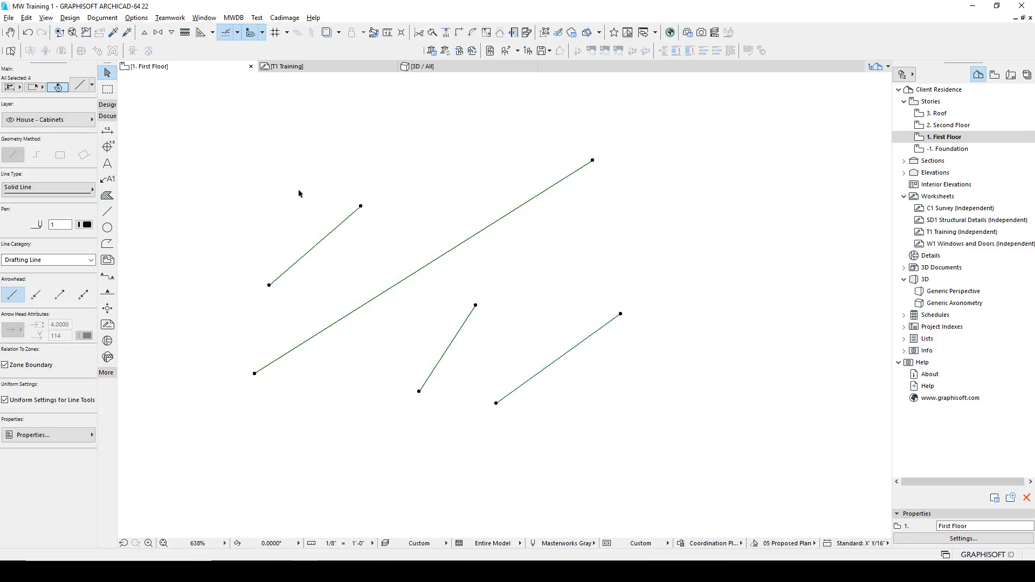
{"action": "left_click", "coordinate": [86, 224]}
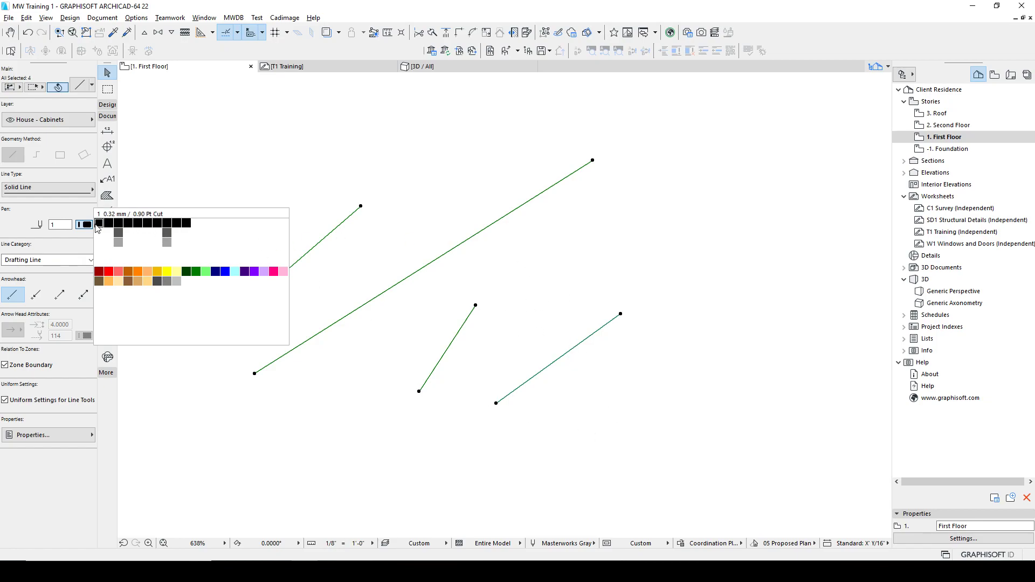
{"action": "left_click", "coordinate": [156, 225]}
{"action": "left_click", "coordinate": [90, 225]}
{"action": "left_click", "coordinate": [99, 224]}
{"action": "left_click", "coordinate": [410, 209]}
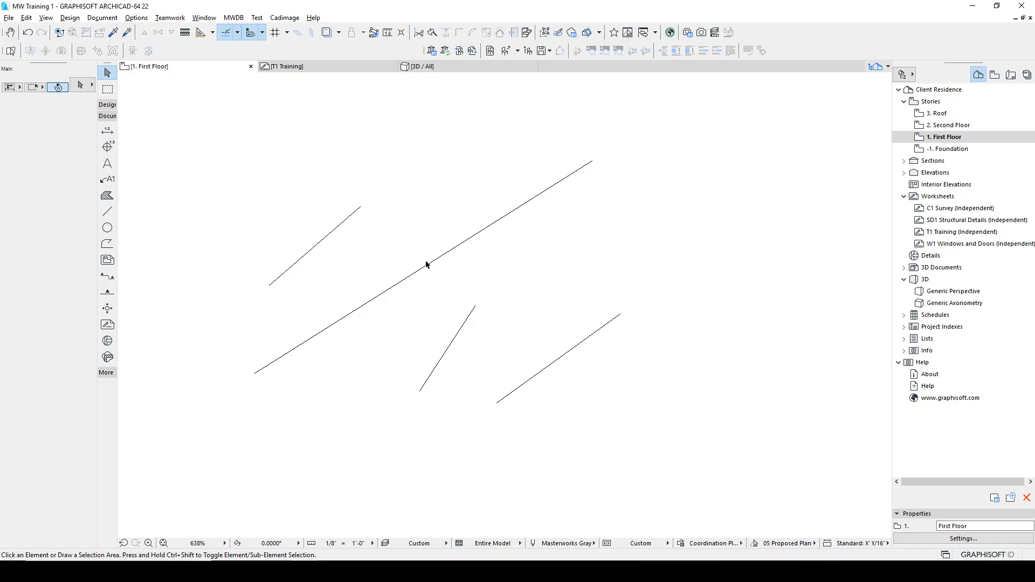
Delete the four sloping lines beside the zigzag-edged rectangle
{"action": "scroll", "coordinate": [558, 396], "scroll_direction": "down", "scroll_amount": 2}
{"action": "left_click_drag", "start_coordinate": [560, 400], "coordinate": [381, 283]}
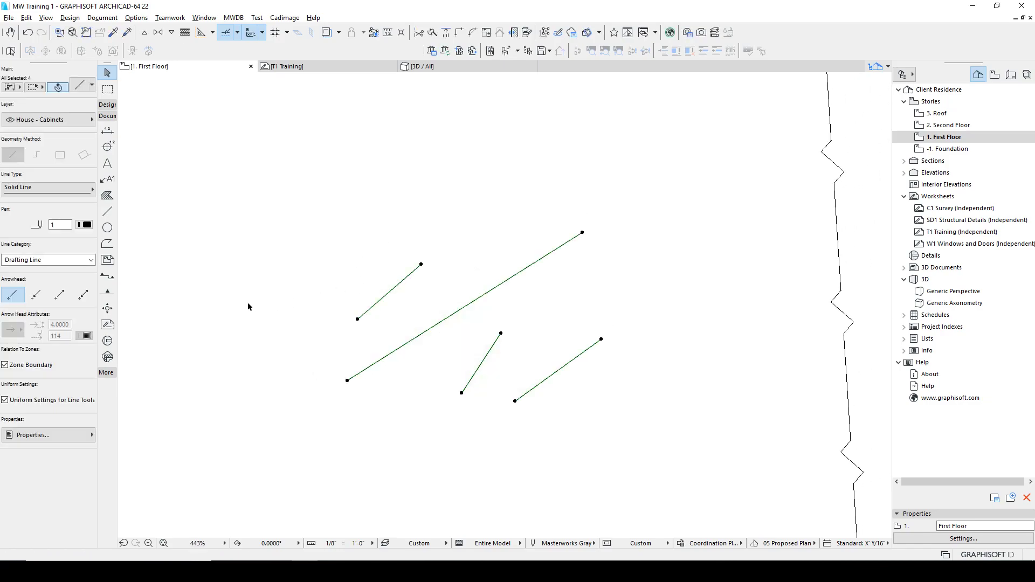
{"action": "scroll", "coordinate": [283, 357], "scroll_direction": "down", "scroll_amount": 2}
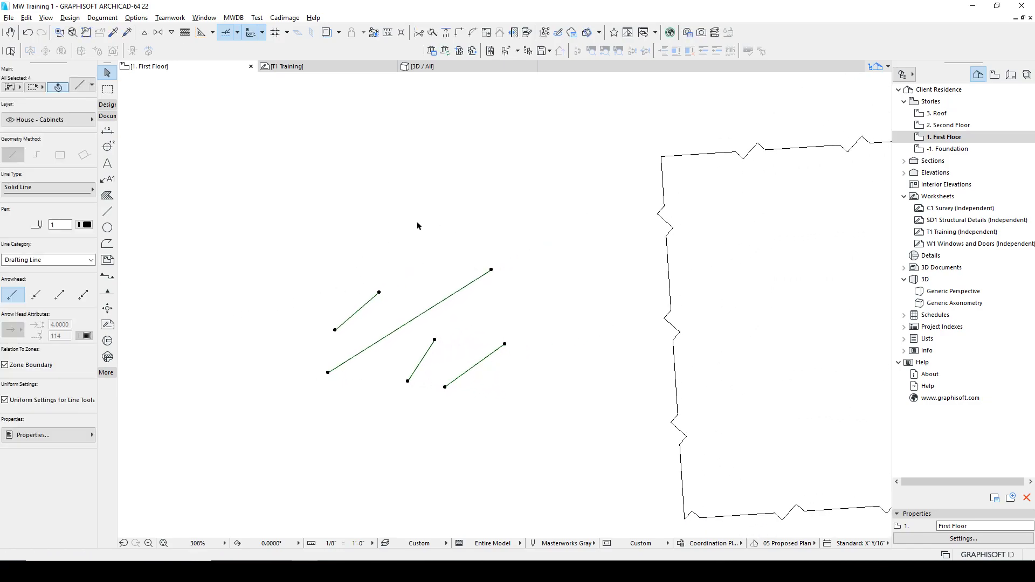
{"action": "left_click", "coordinate": [523, 409]}
{"action": "left_click_drag", "start_coordinate": [522, 412], "coordinate": [300, 282]}
{"action": "key", "text": "Delete"}
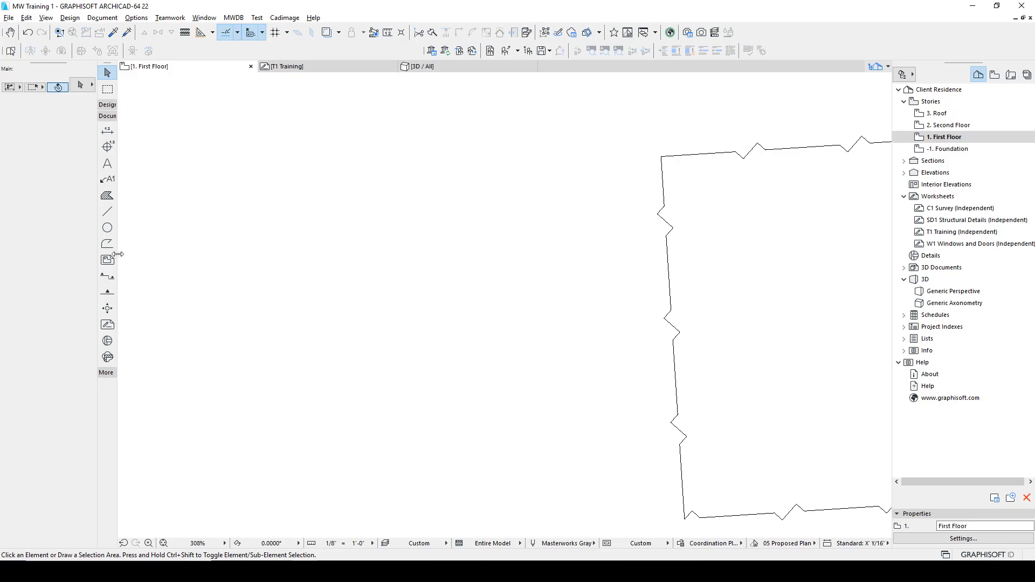
Activate the Arc/Circle tool and set its default layer to ARCHICAD Layer
{"action": "left_click", "coordinate": [108, 228]}
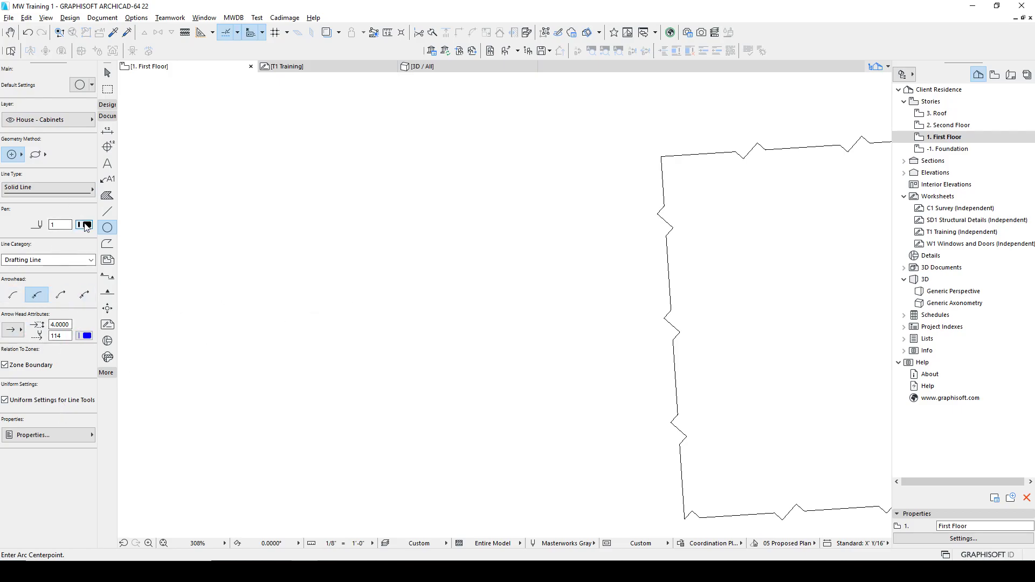
{"action": "left_click", "coordinate": [63, 193]}
{"action": "left_click", "coordinate": [62, 190]}
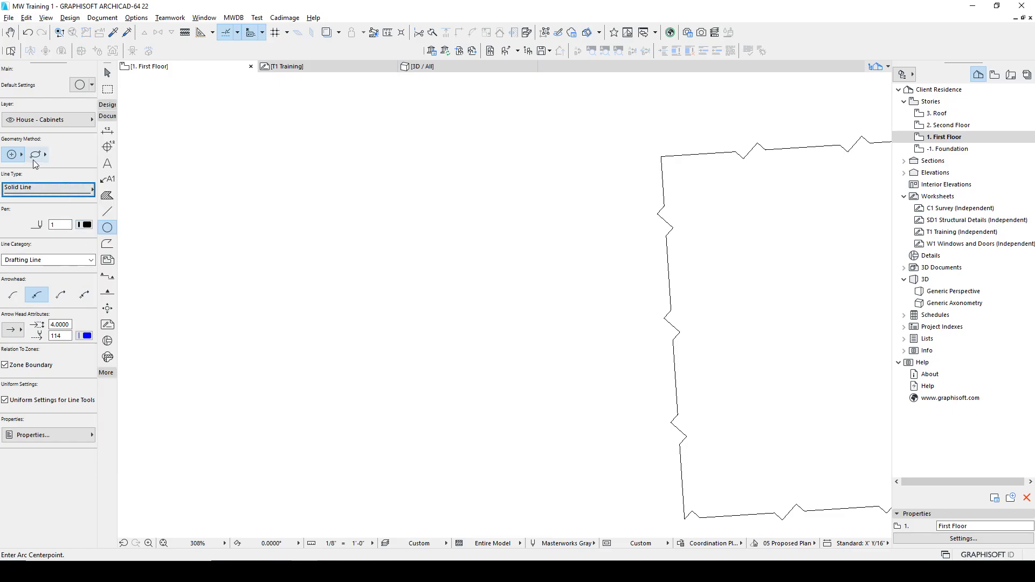
{"action": "left_click", "coordinate": [56, 119]}
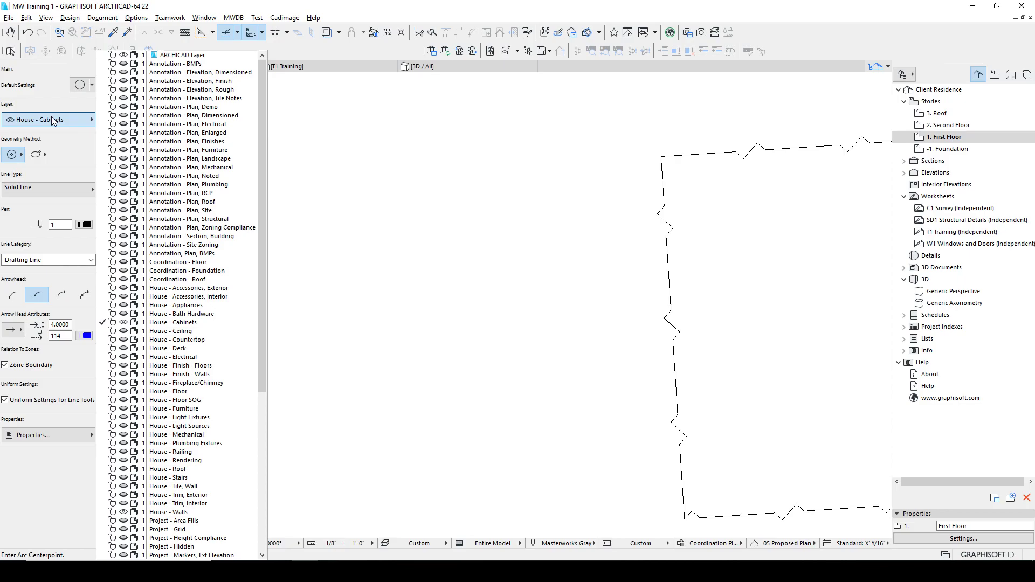
{"action": "left_click", "coordinate": [167, 57]}
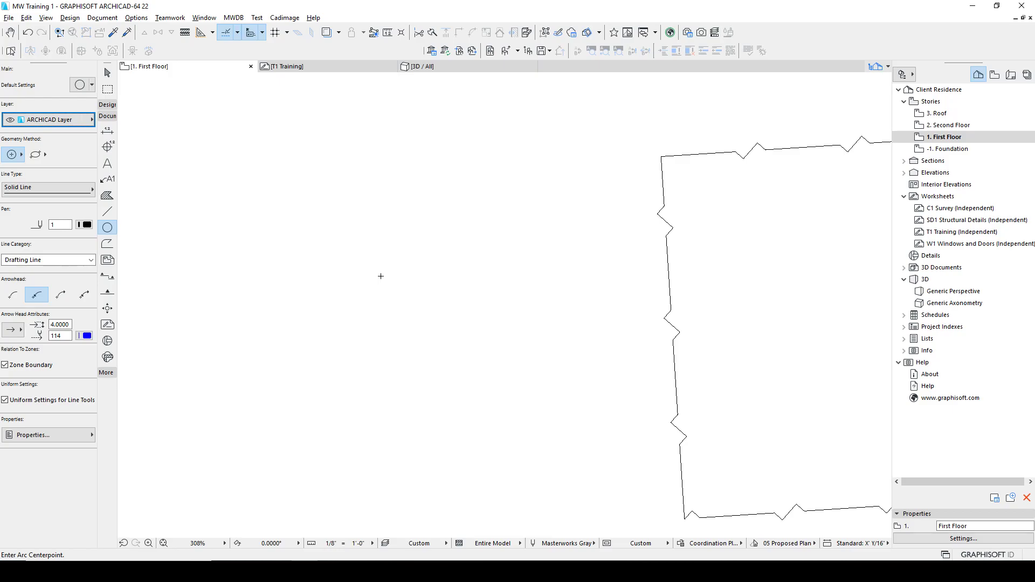
Draw two arrowheaded arcs with the centerpoint-and-radius method: a nearly closed one beside the zigzag-edged rectangle and a smaller, shorter one between them
{"action": "left_click", "coordinate": [13, 154]}
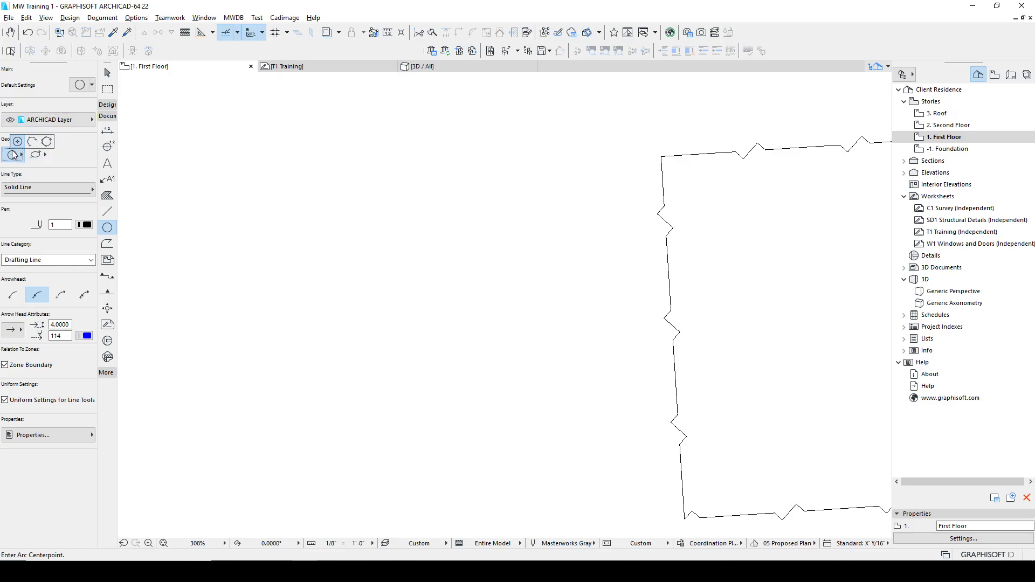
{"action": "left_click", "coordinate": [18, 143]}
{"action": "left_click", "coordinate": [34, 155]}
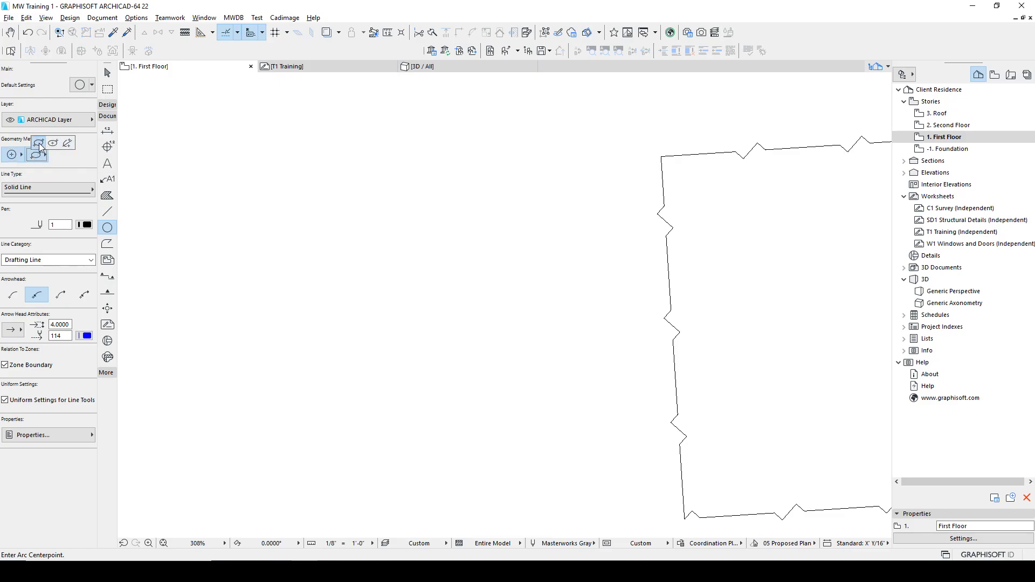
{"action": "left_click", "coordinate": [40, 145]}
{"action": "left_click", "coordinate": [11, 154]}
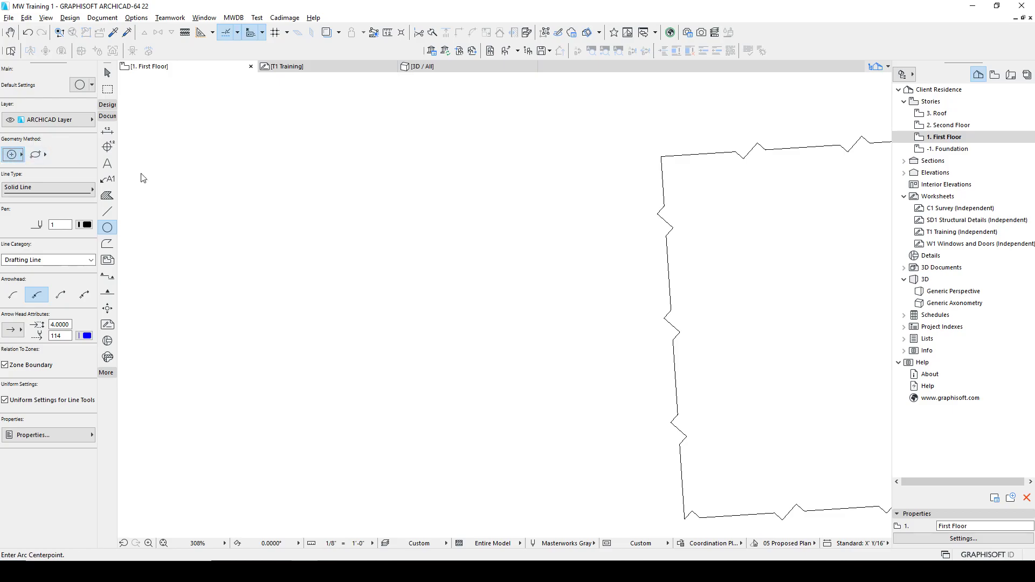
{"action": "left_click", "coordinate": [401, 262]}
{"action": "left_click", "coordinate": [421, 204]}
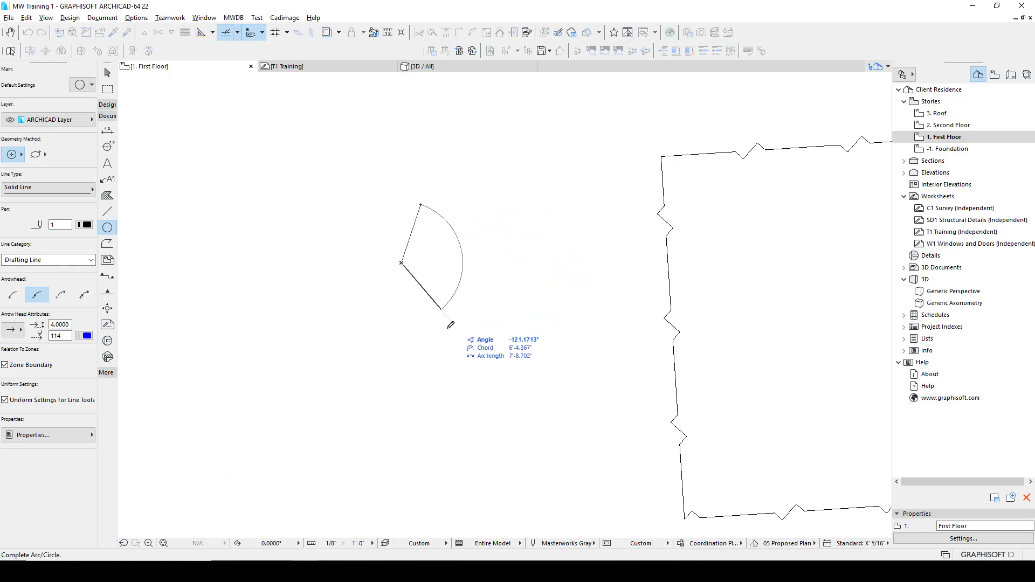
{"action": "left_click", "coordinate": [372, 251]}
{"action": "left_click", "coordinate": [518, 229]}
{"action": "left_click", "coordinate": [548, 187]}
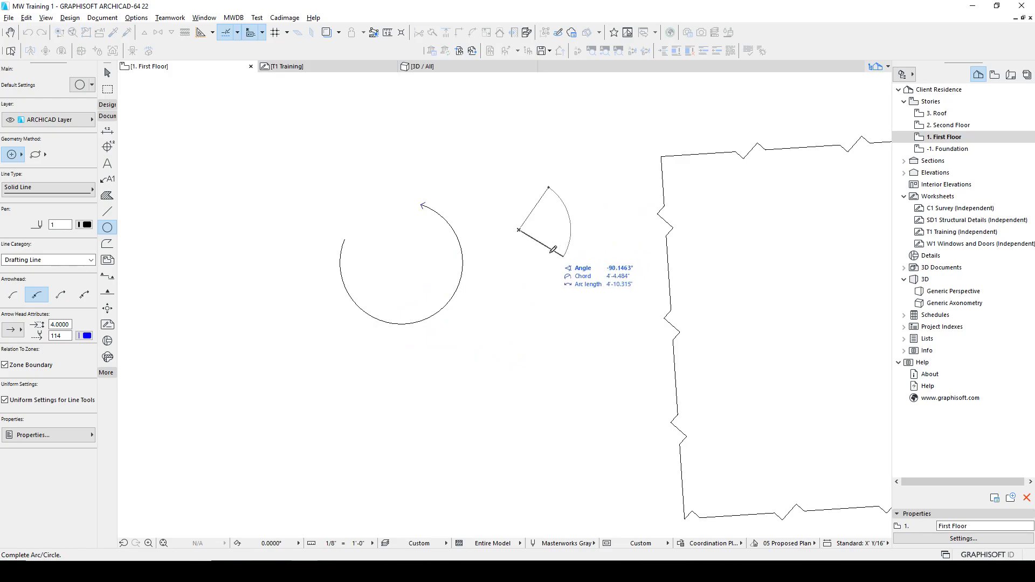
{"action": "left_click", "coordinate": [532, 259]}
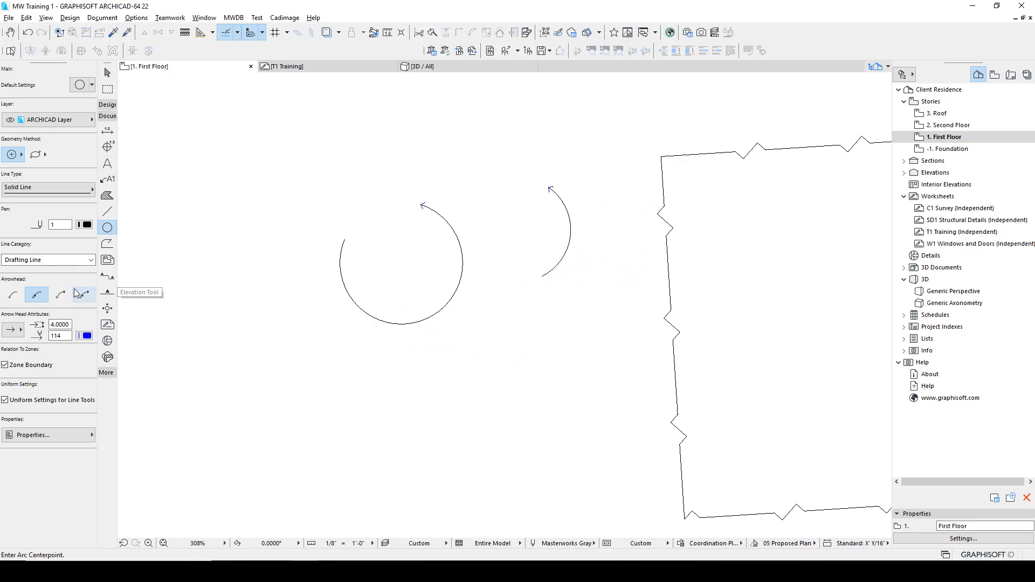
Draw an 18' by 12' ellipse below the arcs with the diagonal method, and check it by selecting and deselecting it
{"action": "left_click", "coordinate": [35, 154]}
{"action": "left_click", "coordinate": [276, 494]}
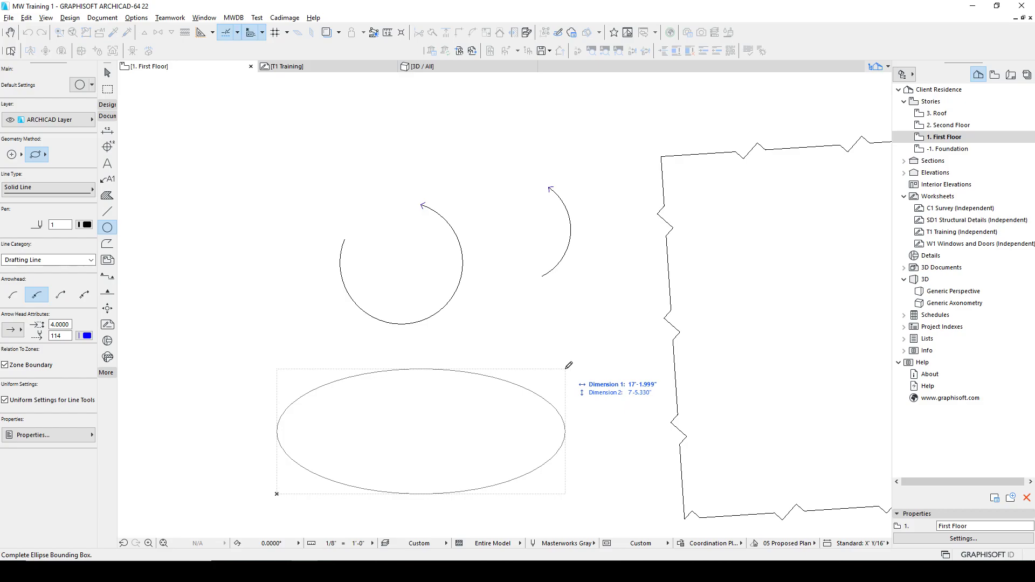
{"action": "type", "text": "18"}
{"action": "key", "text": "Tab"}
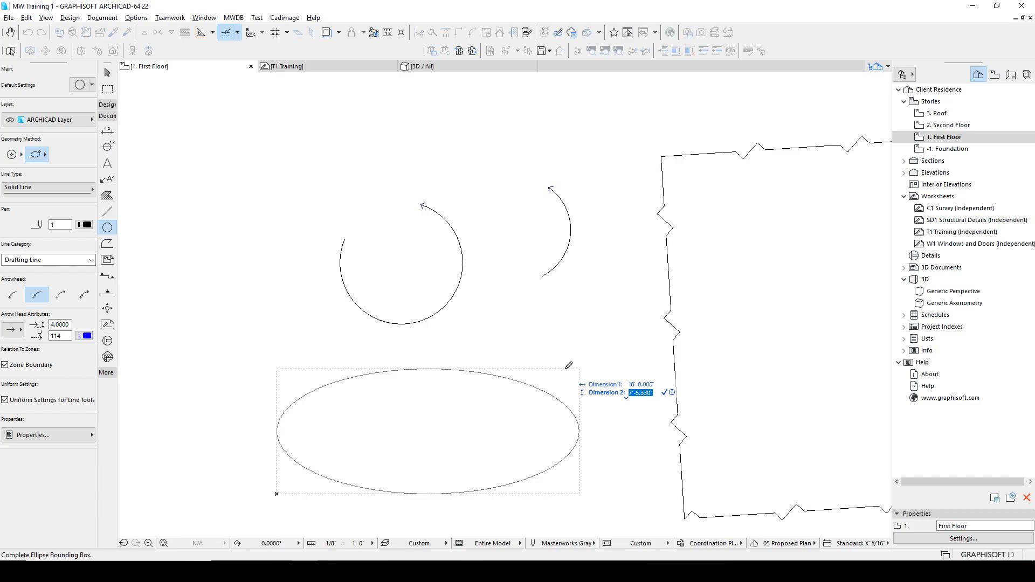
{"action": "type", "text": "12"}
{"action": "key", "text": "Return"}
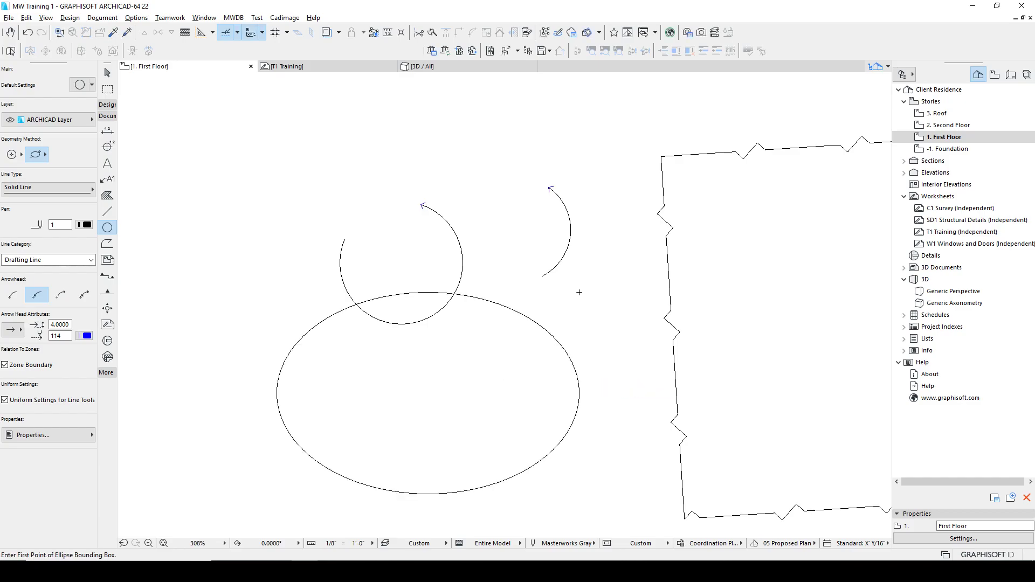
{"action": "left_click", "coordinate": [552, 339], "text": "shift"}
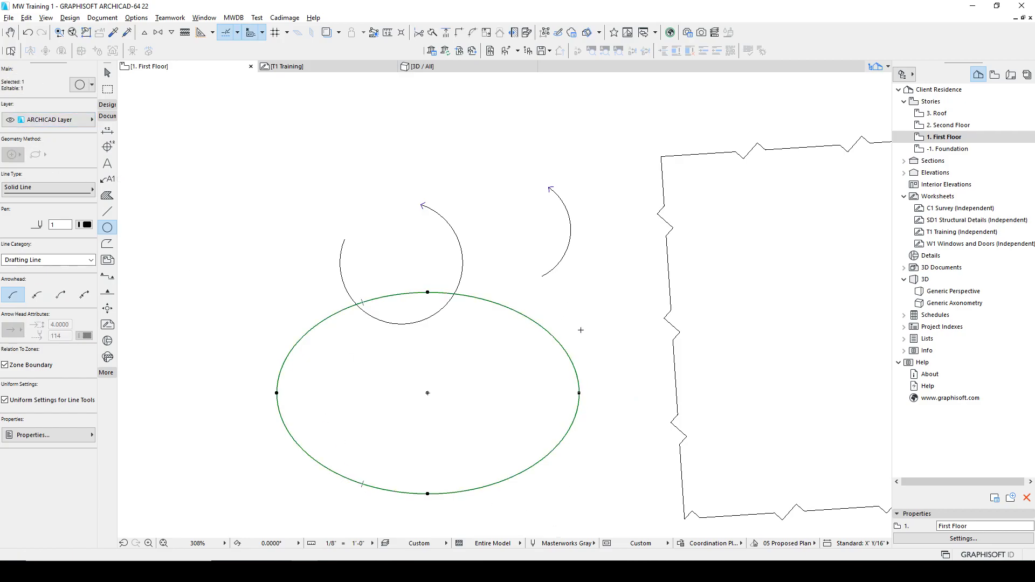
{"action": "key", "text": "Escape"}
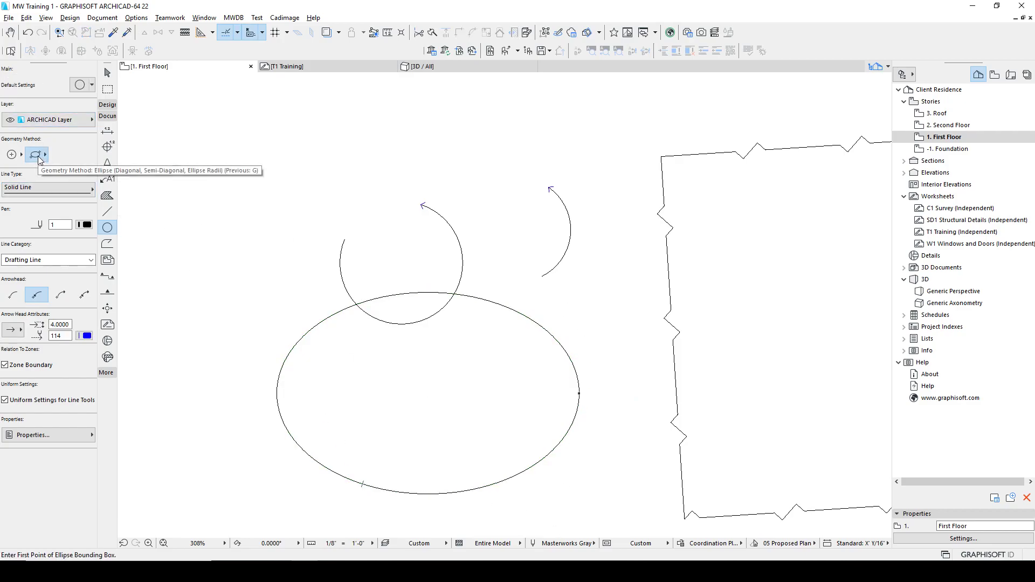
Draw an ellipse from its center with the semi-diagonal method, overlapping the side of the larger arc away from the zigzag-edged rectangle
{"action": "left_click", "coordinate": [43, 154]}
{"action": "left_click", "coordinate": [56, 146]}
{"action": "left_click", "coordinate": [280, 208]}
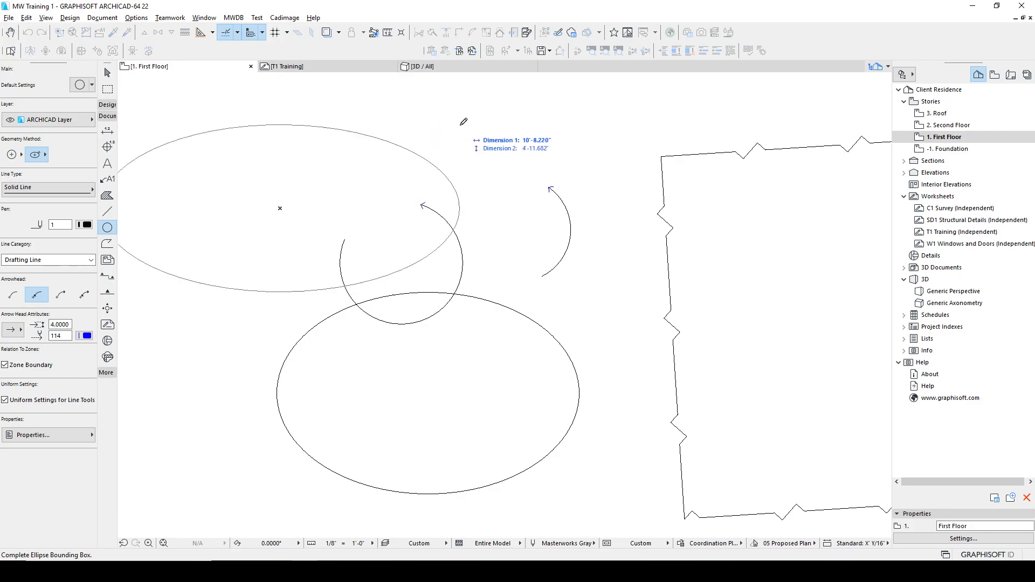
{"action": "left_click", "coordinate": [403, 119]}
Draw a tilted full ellipse with the ellipse radii method, overlapping the upper end of the smaller arc
{"action": "left_click", "coordinate": [42, 157]}
{"action": "left_click", "coordinate": [75, 144]}
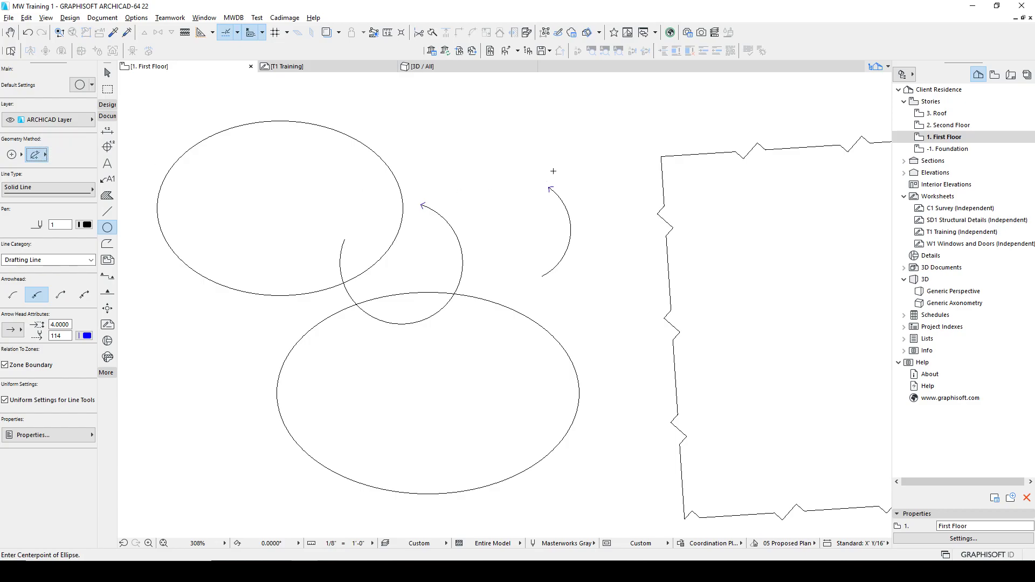
{"action": "left_click", "coordinate": [565, 158]}
{"action": "left_click", "coordinate": [506, 212]}
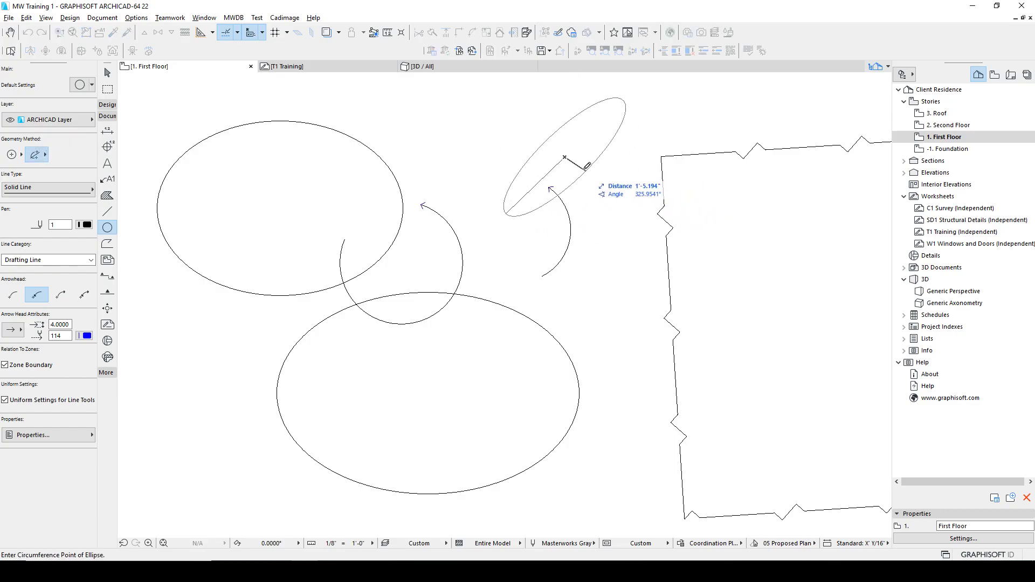
{"action": "left_click", "coordinate": [530, 115]}
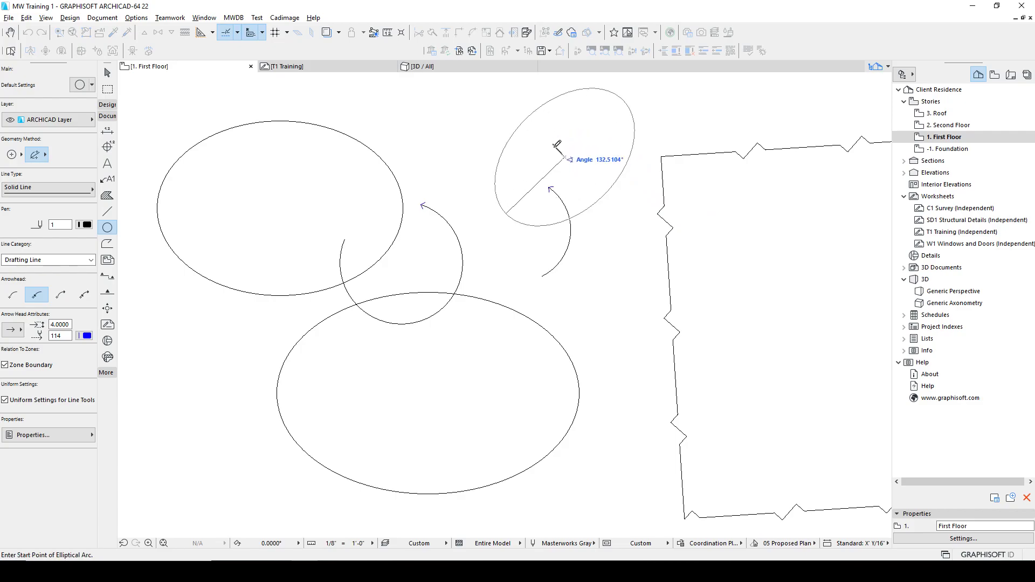
{"action": "left_click", "coordinate": [581, 130]}
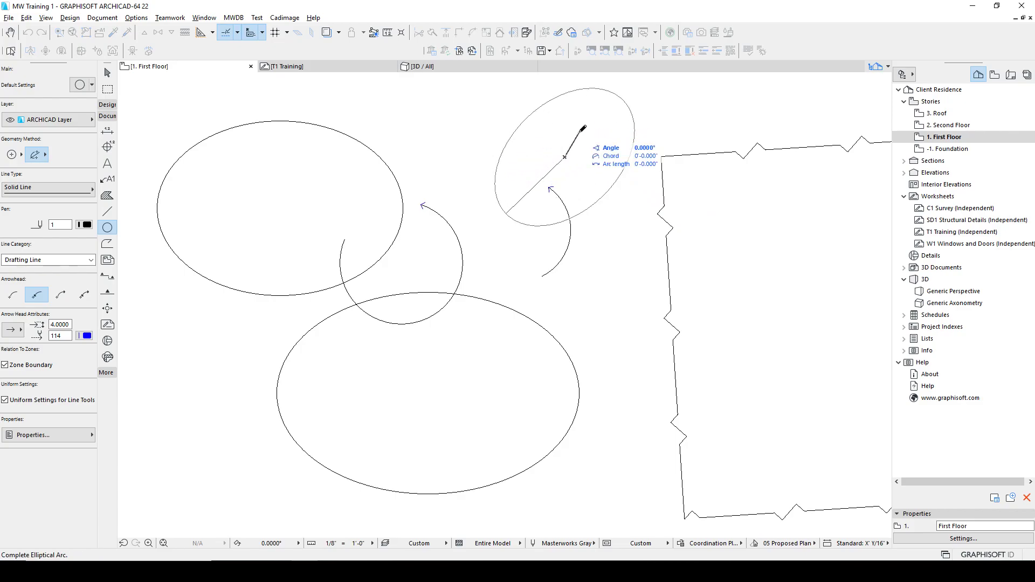
{"action": "left_click", "coordinate": [579, 132]}
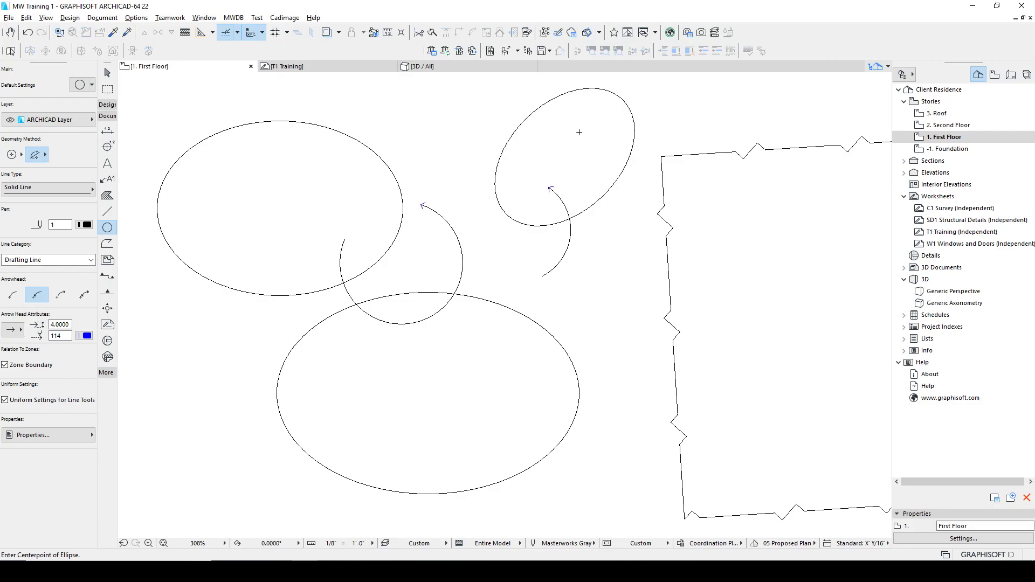
Select all elements on the First Floor plan and delete them
{"action": "scroll", "coordinate": [566, 234], "scroll_direction": "down", "scroll_amount": 4}
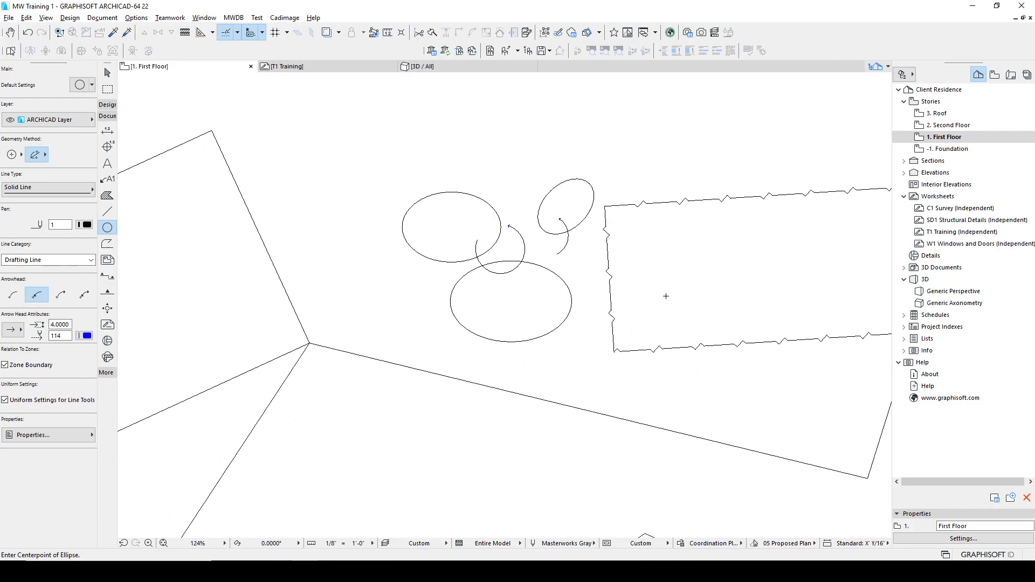
{"action": "scroll", "coordinate": [624, 337], "scroll_direction": "down", "scroll_amount": 6}
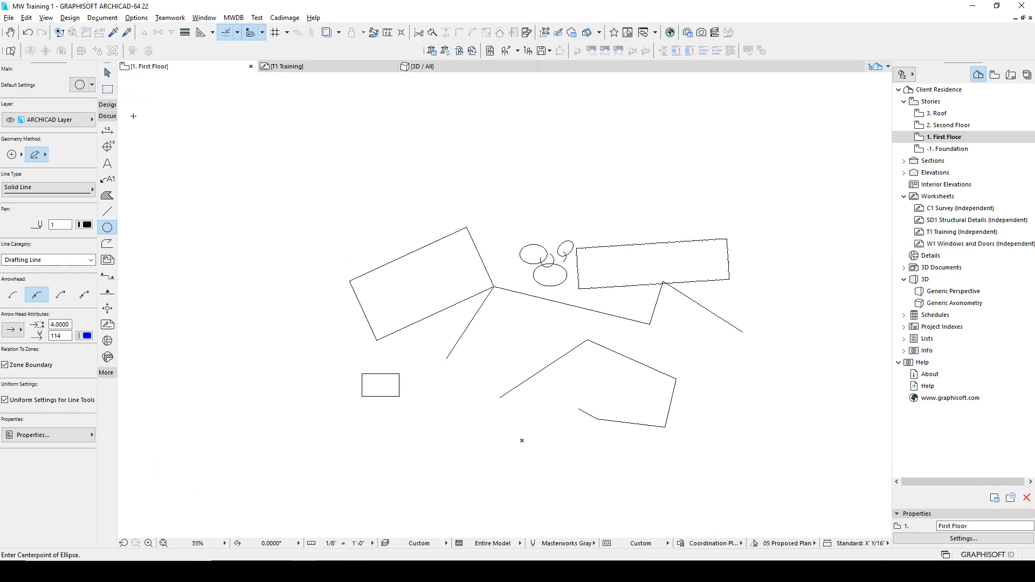
{"action": "left_click", "coordinate": [108, 72]}
{"action": "key", "text": "ctrl+a"}
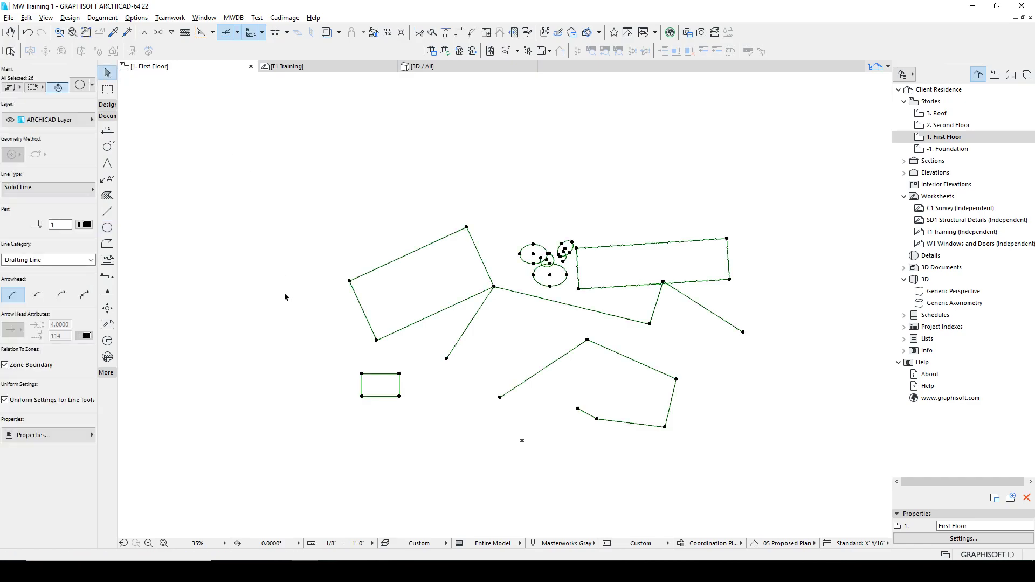
{"action": "key", "text": "Delete"}
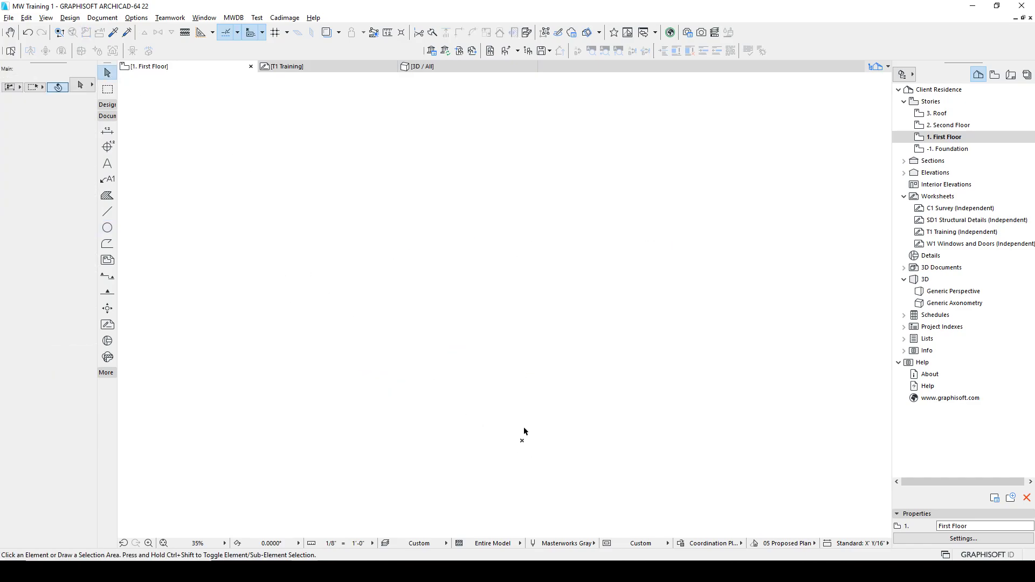